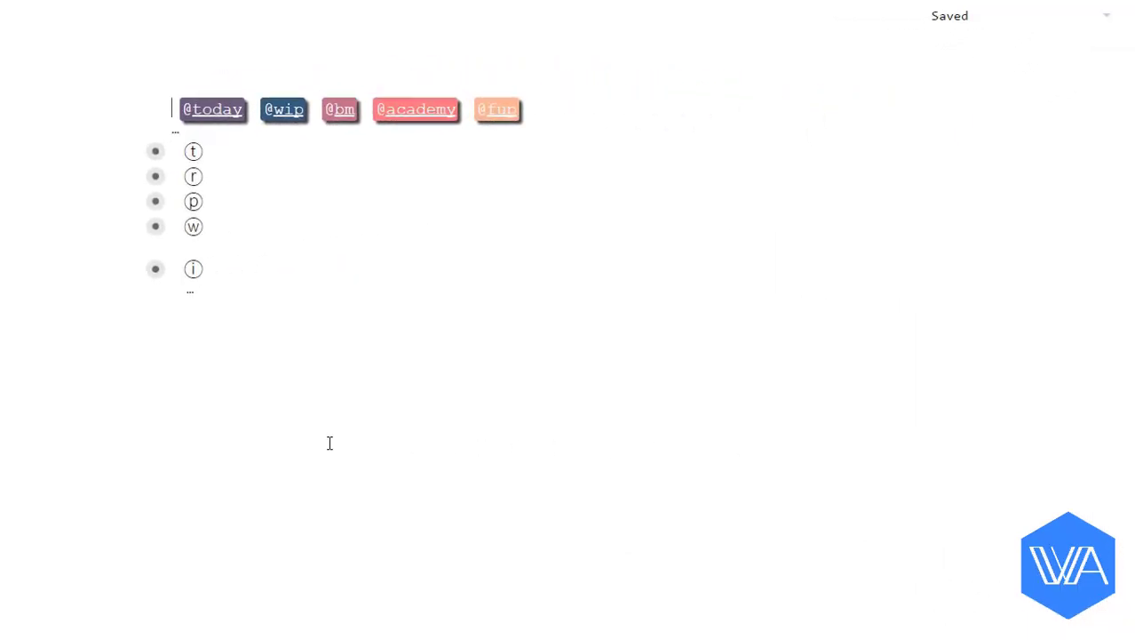
{"action": "left_click", "coordinate": [222, 113]}
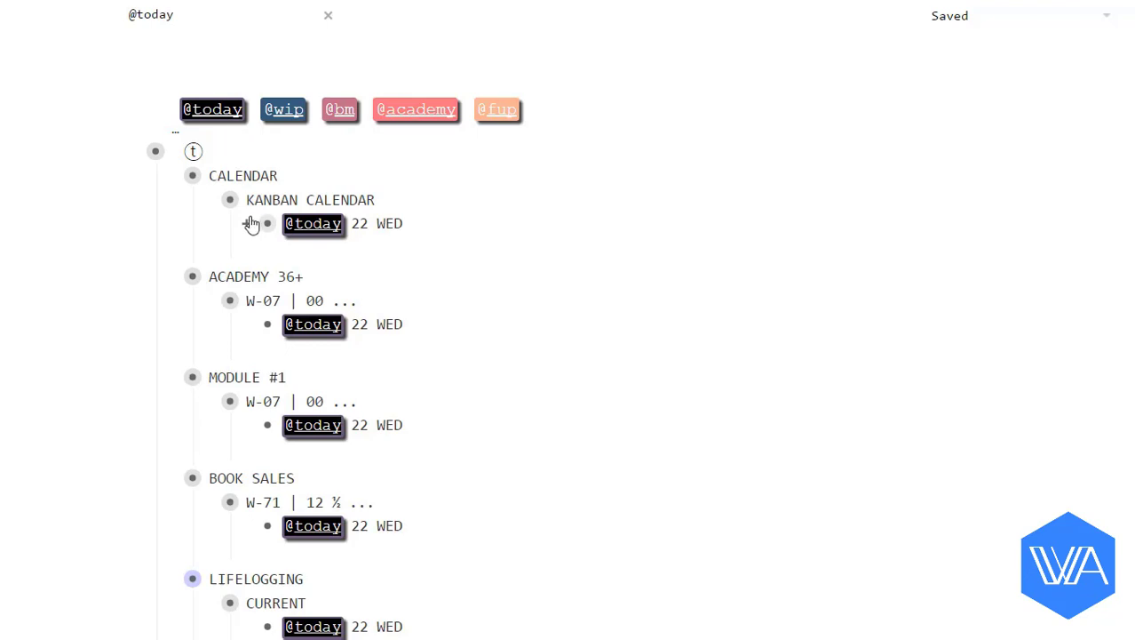
{"action": "left_click", "coordinate": [230, 201]}
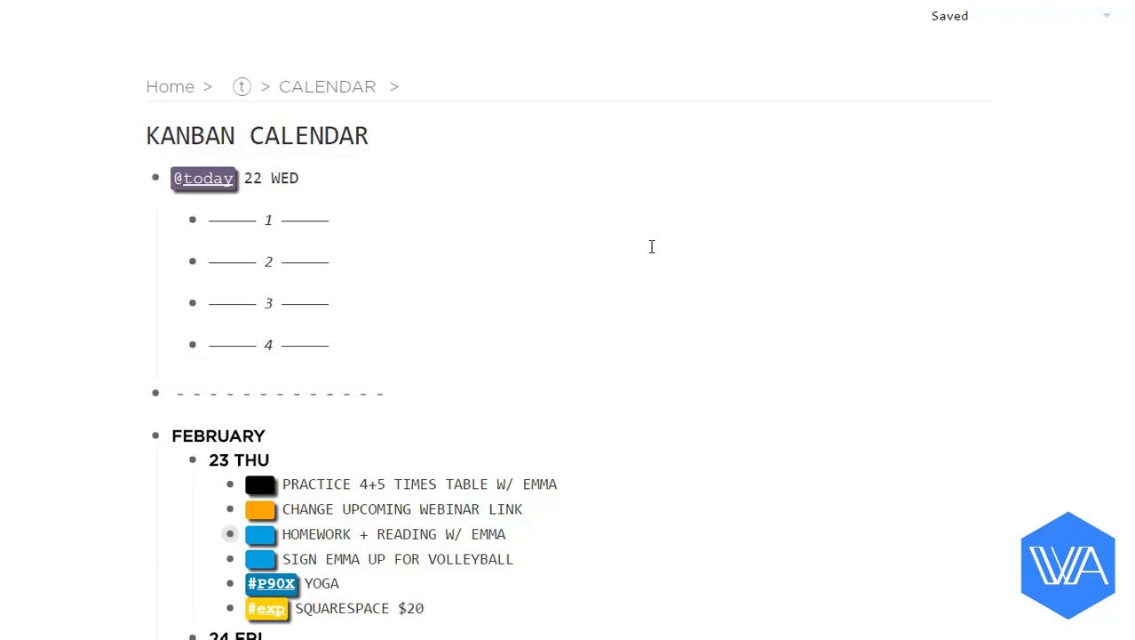
{"action": "scroll", "coordinate": [651, 246], "scroll_direction": "down", "scroll_amount": 4}
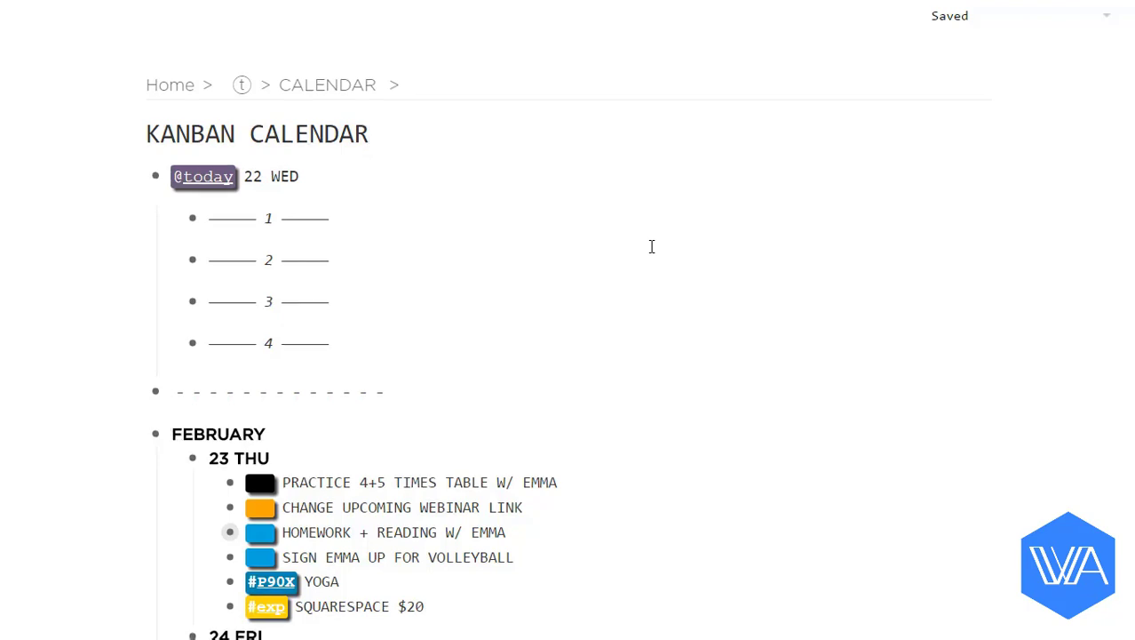
{"action": "scroll", "coordinate": [651, 246], "scroll_direction": "down", "scroll_amount": 2}
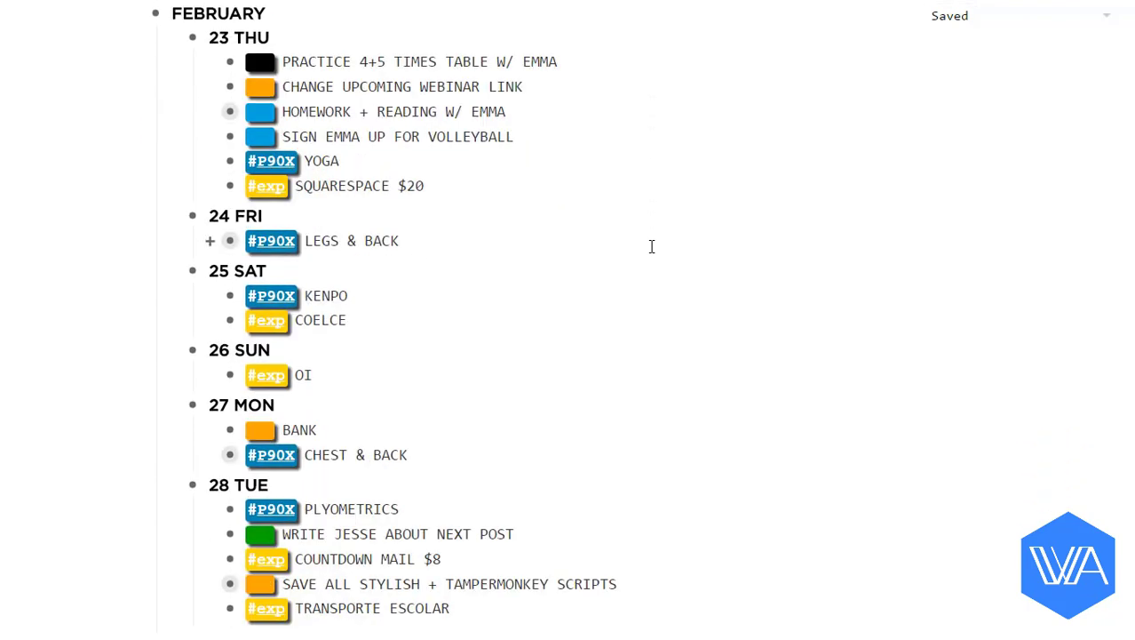
{"action": "scroll", "coordinate": [651, 246], "scroll_direction": "down", "scroll_amount": 15}
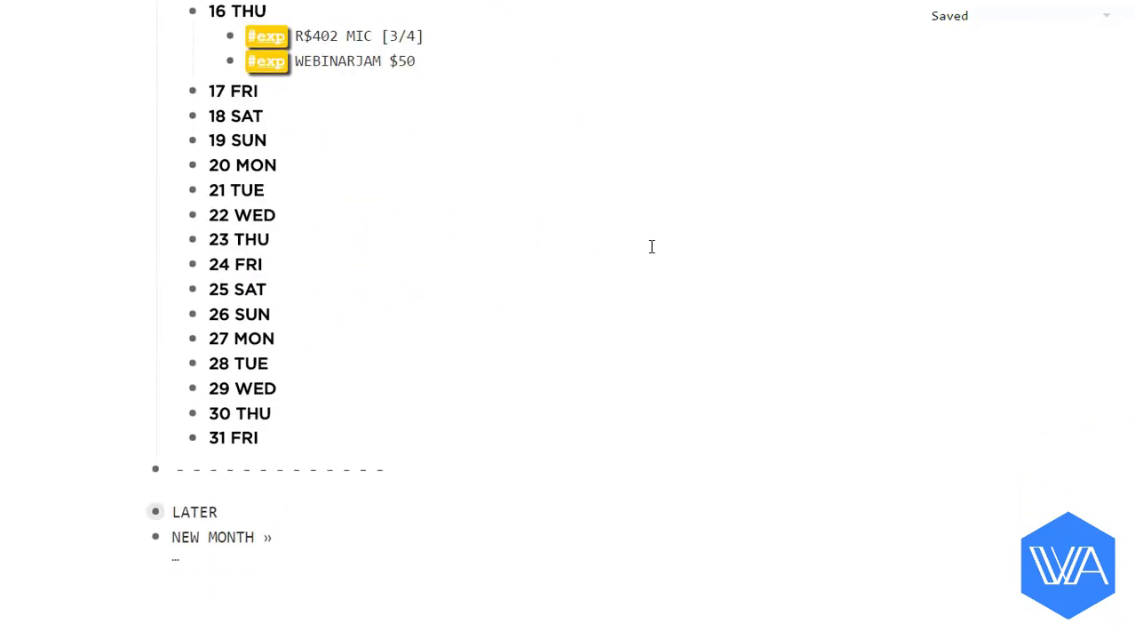
{"action": "scroll", "coordinate": [651, 246], "scroll_direction": "up", "scroll_amount": 20}
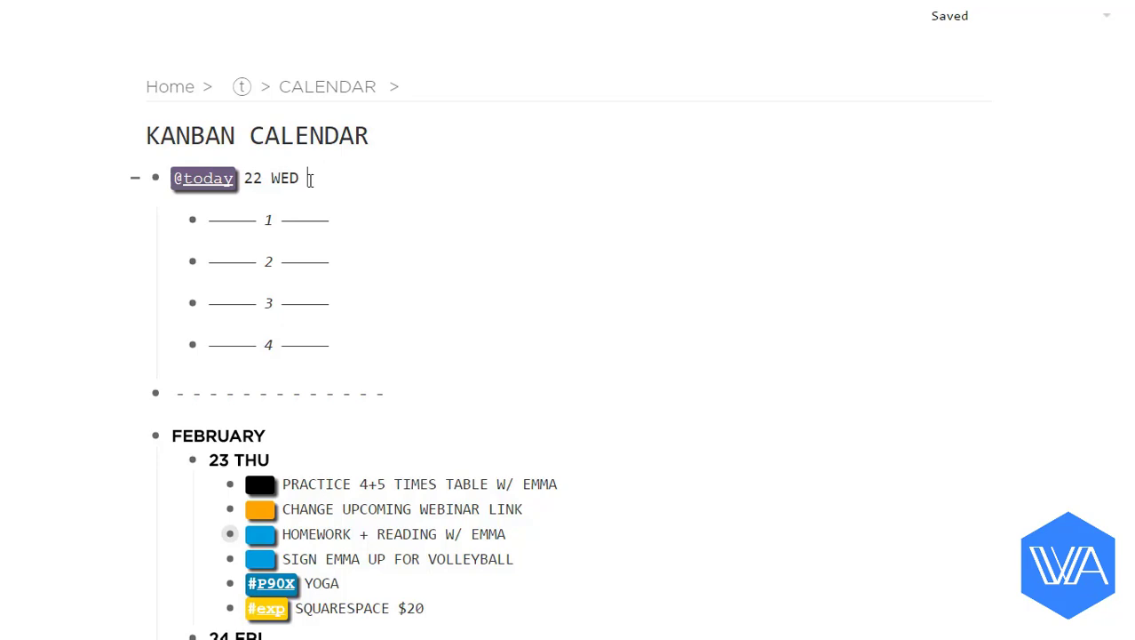
- Change today's date to 23 THU and move its six tasks up into today's section
{"action": "key", "text": "BackSpace"}
{"action": "key", "text": "BackSpace"}
{"action": "key", "text": "BackSpace"}
{"action": "key", "text": "BackSpace"}
{"action": "type", "text": "3 THU"}
{"action": "left_click_drag", "start_coordinate": [432, 608], "coordinate": [288, 484]}
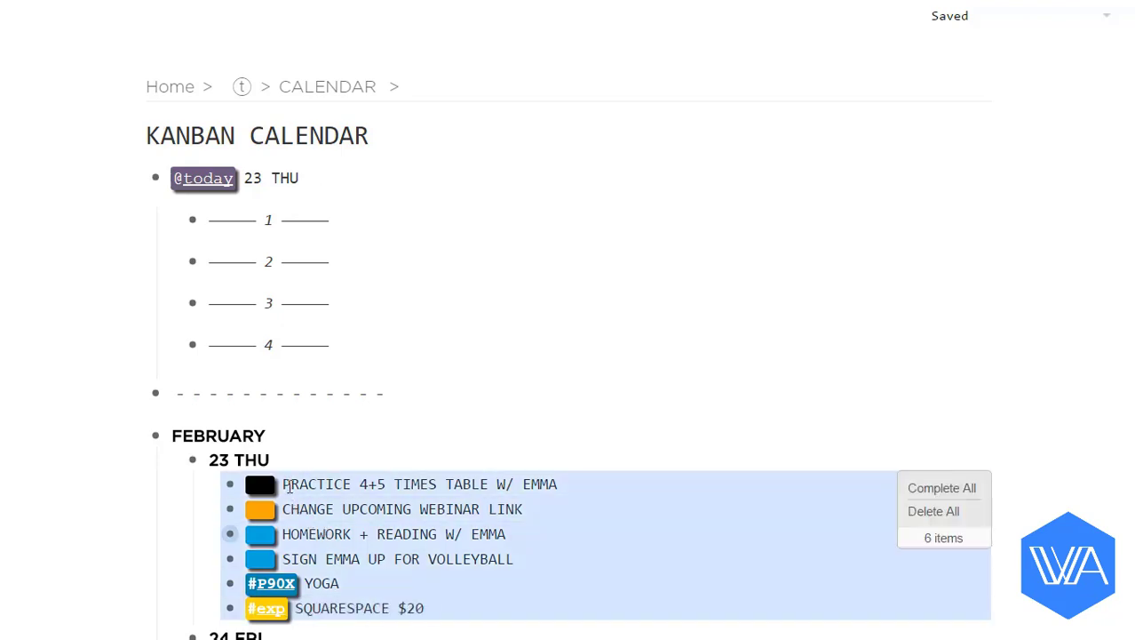
{"action": "key", "text": "ctrl+shift+Up"}
{"action": "key", "text": "ctrl+shift+Up"}
{"action": "key", "text": "ctrl+shift+Up"}
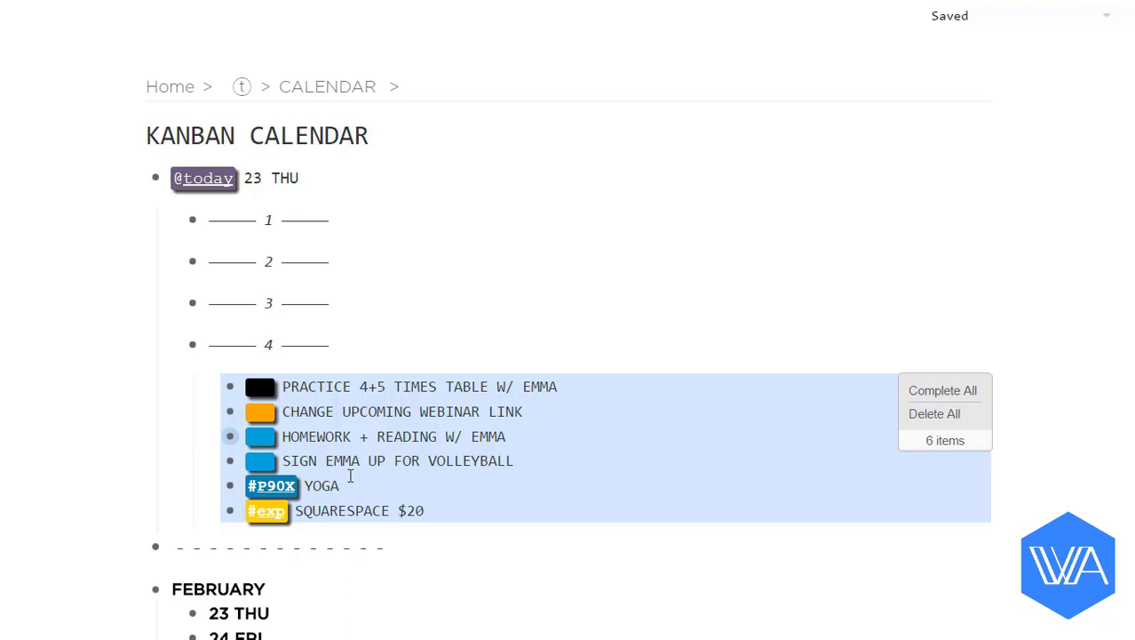
{"action": "left_click", "coordinate": [410, 435]}
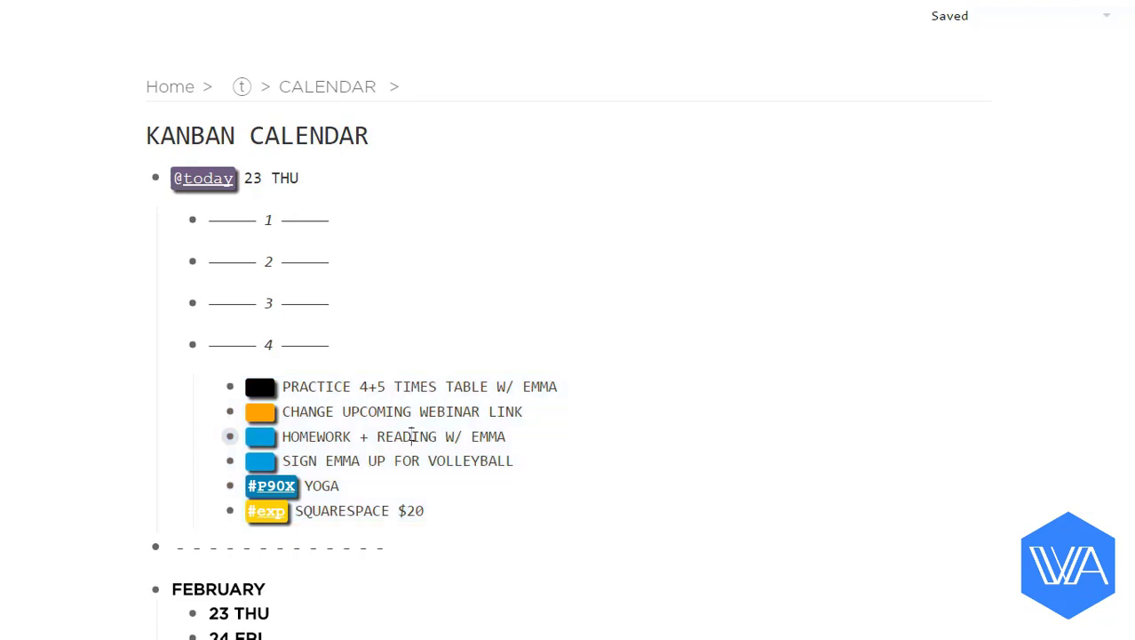
- Move the times-table practice, webinar link and volleyball sign-up tasks into quadrant 3
{"action": "key", "text": "ctrl+shift+Up"}
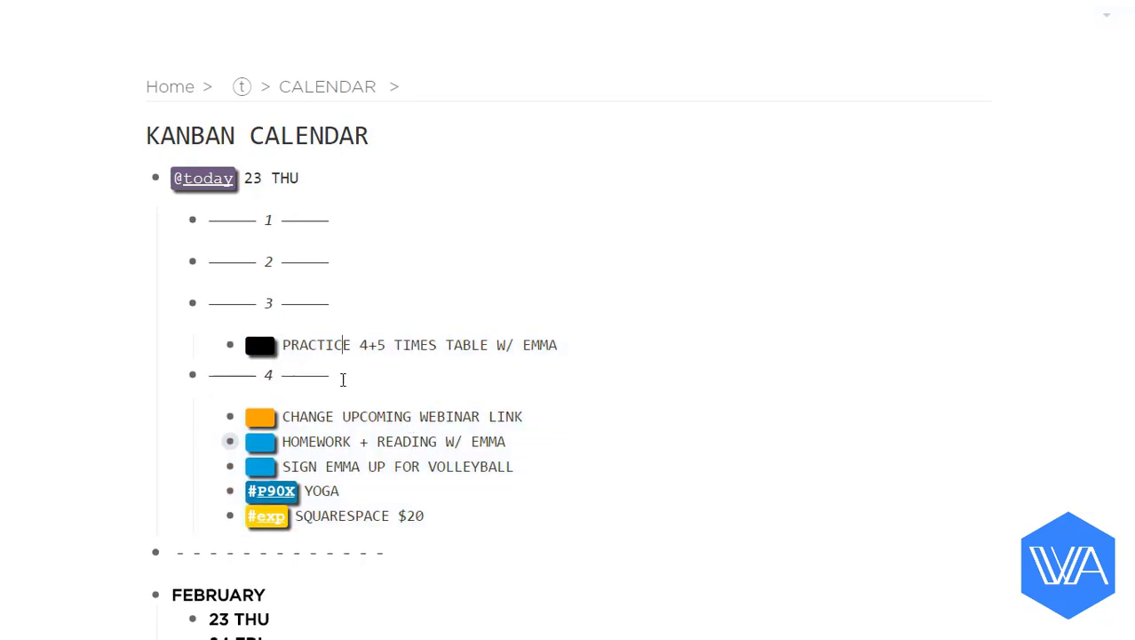
{"action": "key", "text": "ctrl+shift+Up"}
{"action": "key", "text": "ctrl+shift+Up"}
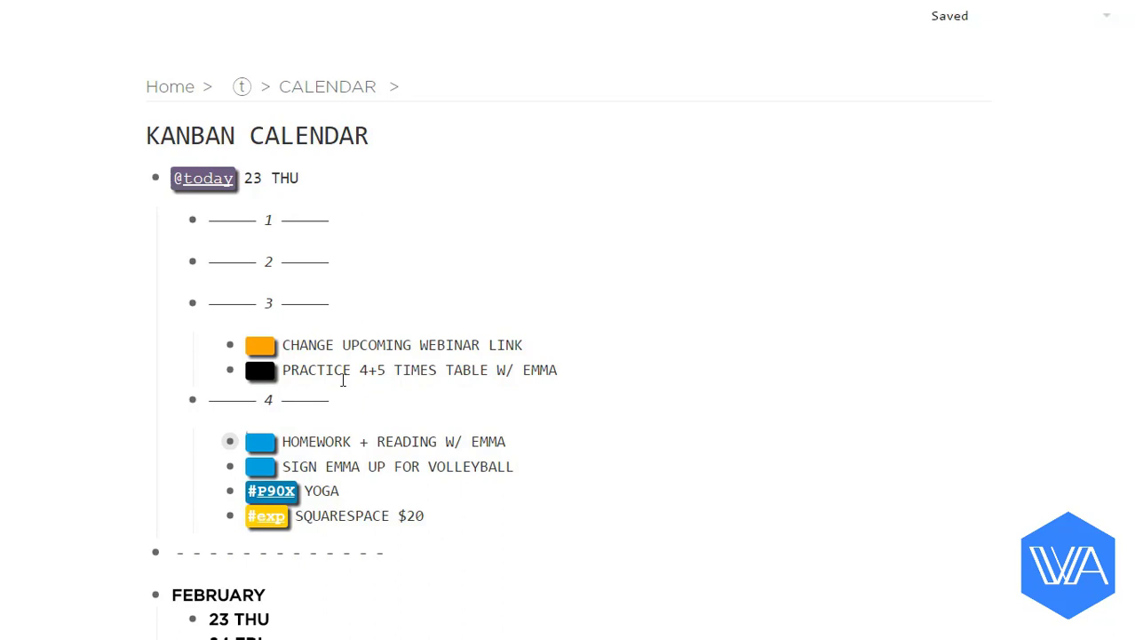
{"action": "left_click_drag", "start_coordinate": [345, 435], "coordinate": [331, 484]}
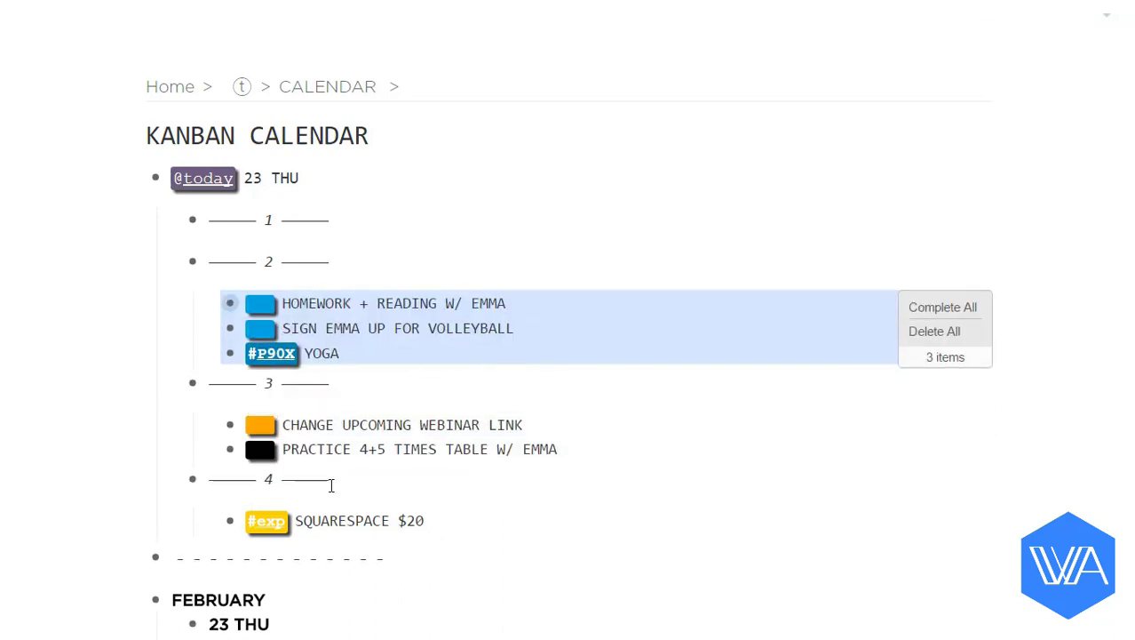
{"action": "left_click", "coordinate": [373, 328]}
{"action": "key", "text": "ctrl+shift+Down"}
{"action": "key", "text": "ctrl+shift+Down"}
- Put SQUARESPACE $20 and homework in quadrant 1 and volleyball sign-up in quadrant 2, then add #cols-2
{"action": "left_click", "coordinate": [324, 520]}
{"action": "key", "text": "ctrl+shift+Up"}
{"action": "key", "text": "ctrl+shift+Up"}
{"action": "key", "text": "ctrl+shift+Up"}
{"action": "key", "text": "ctrl+shift+Up"}
{"action": "key", "text": "ctrl+shift+Up"}
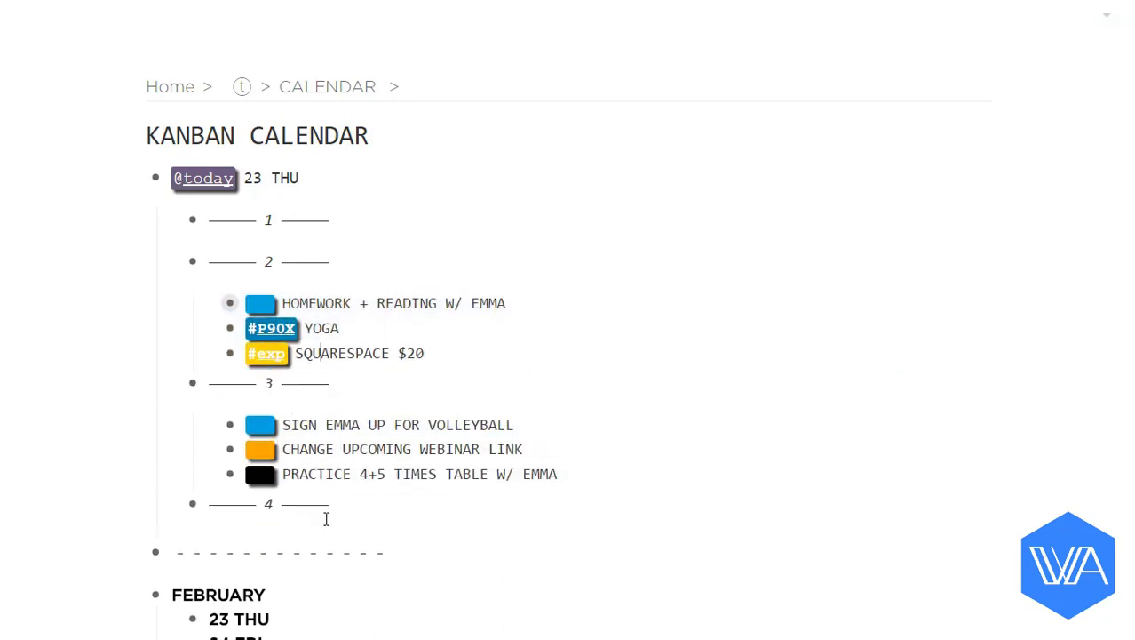
{"action": "key", "text": "ctrl+shift+Up"}
{"action": "key", "text": "ctrl+shift+Up"}
{"action": "key", "text": "ctrl+shift+Up"}
{"action": "left_click", "coordinate": [354, 329]}
{"action": "key", "text": "ctrl+shift+Up"}
{"action": "left_click", "coordinate": [211, 293]}
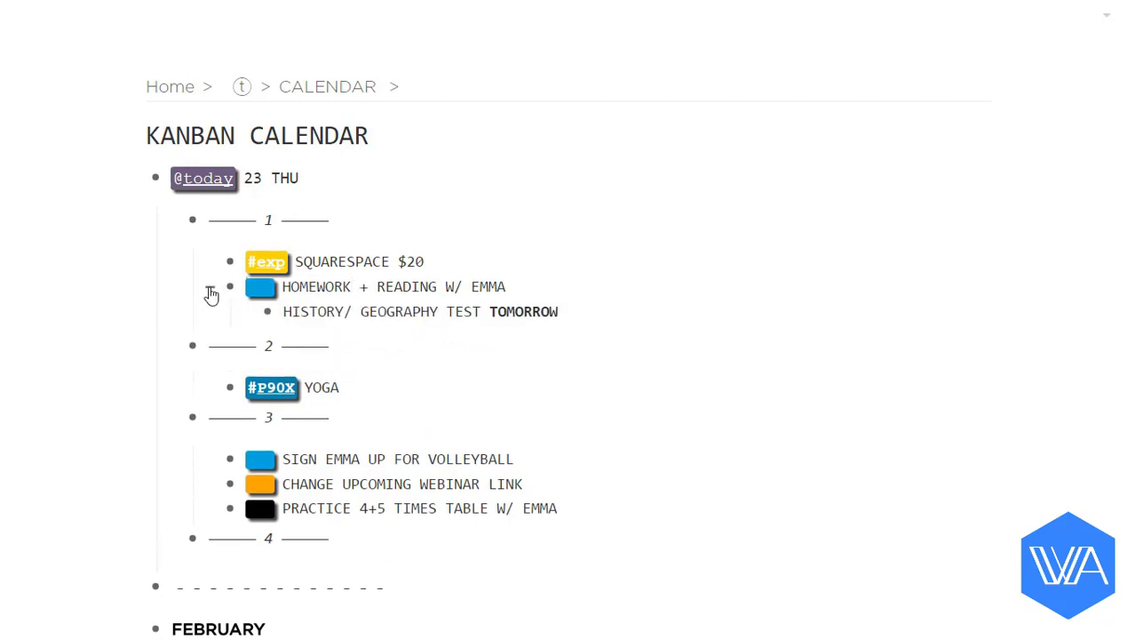
{"action": "left_click", "coordinate": [352, 457]}
{"action": "key", "text": "ctrl+shift+Up"}
{"action": "left_click", "coordinate": [207, 289]}
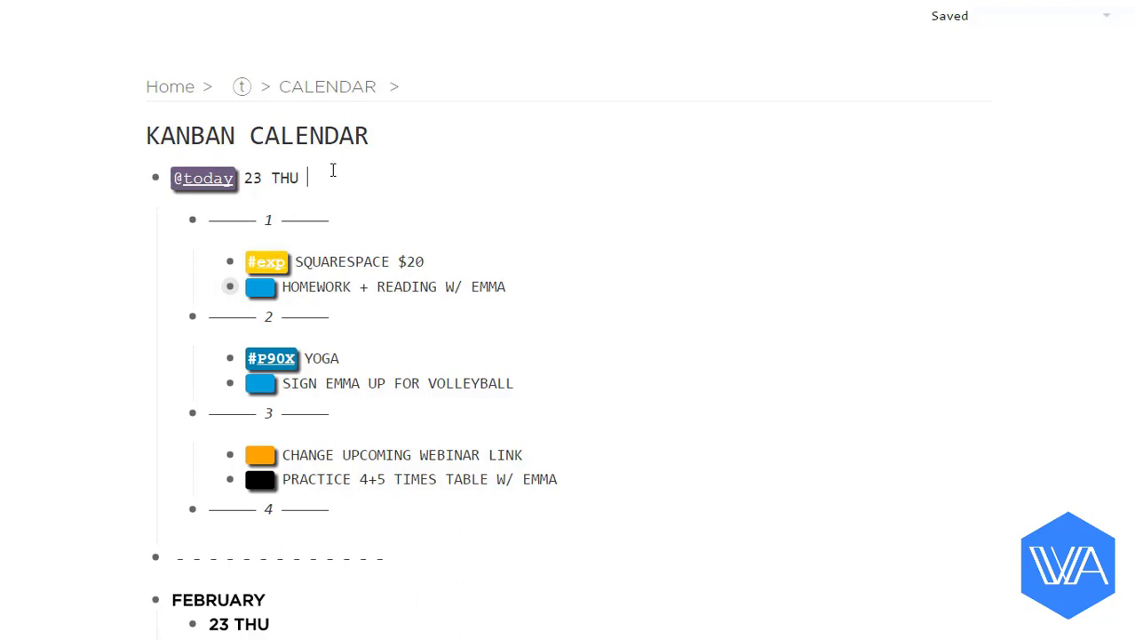
{"action": "type", "text": "#cols-2"}
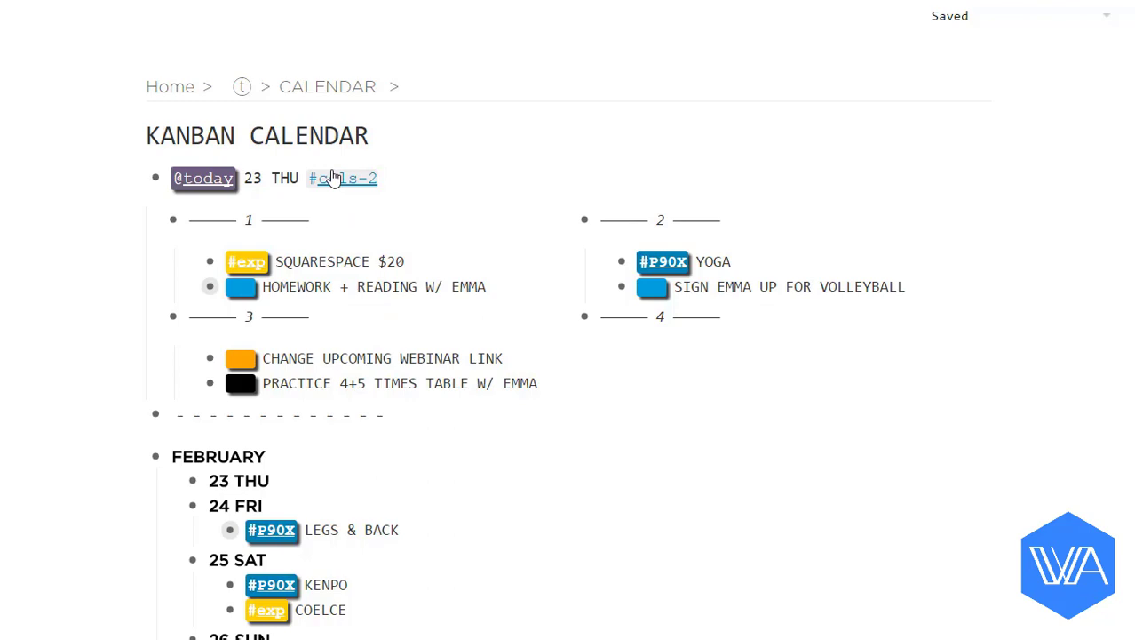
- Remove the #cols-2 tag from today and delete the empty 23 THU date under February
{"action": "key", "text": "BackSpace"}
{"action": "key", "text": "BackSpace"}
{"action": "key", "text": "BackSpace"}
{"action": "key", "text": "BackSpace"}
{"action": "key", "text": "BackSpace"}
{"action": "key", "text": "BackSpace"}
{"action": "key", "text": "BackSpace"}
{"action": "key", "text": "BackSpace"}
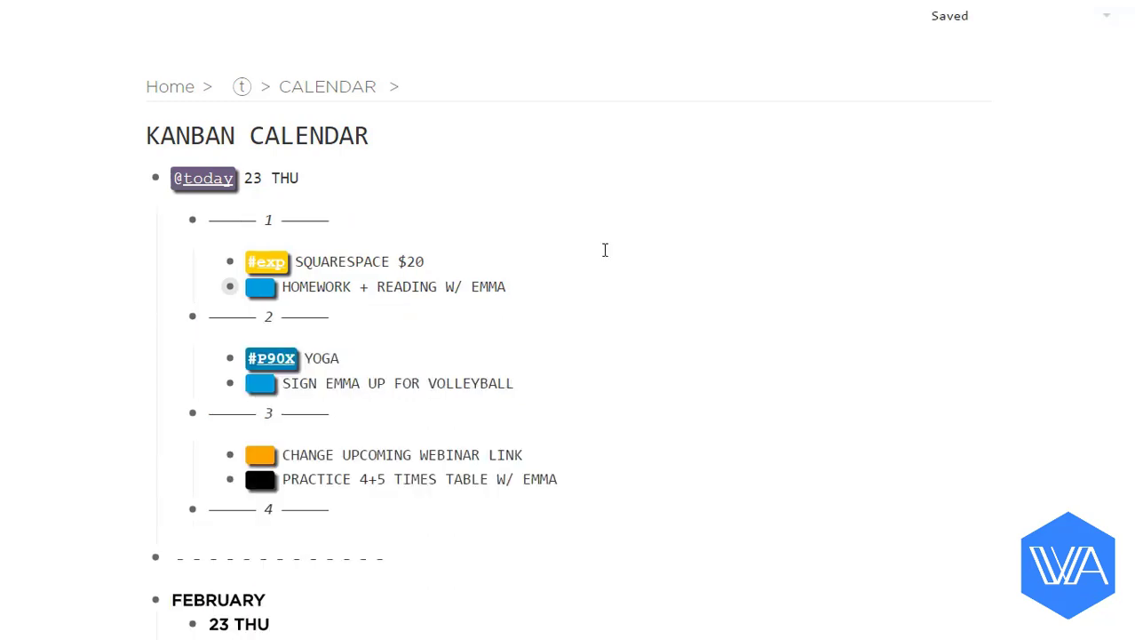
{"action": "scroll", "coordinate": [508, 478], "scroll_direction": "down", "scroll_amount": 2}
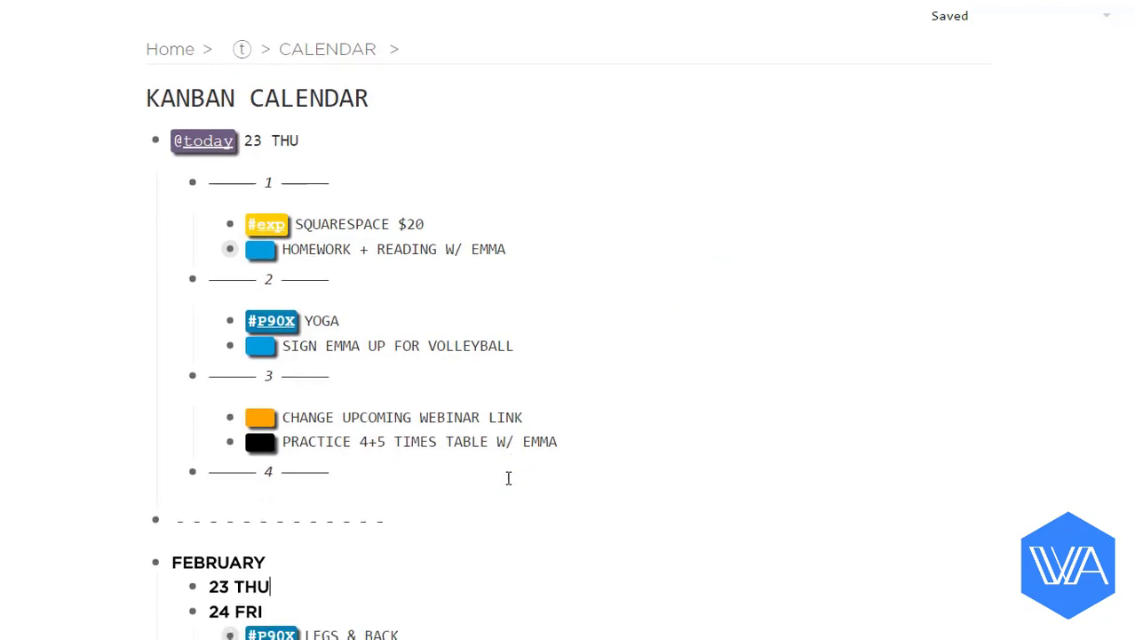
{"action": "scroll", "coordinate": [508, 477], "scroll_direction": "down", "scroll_amount": 5}
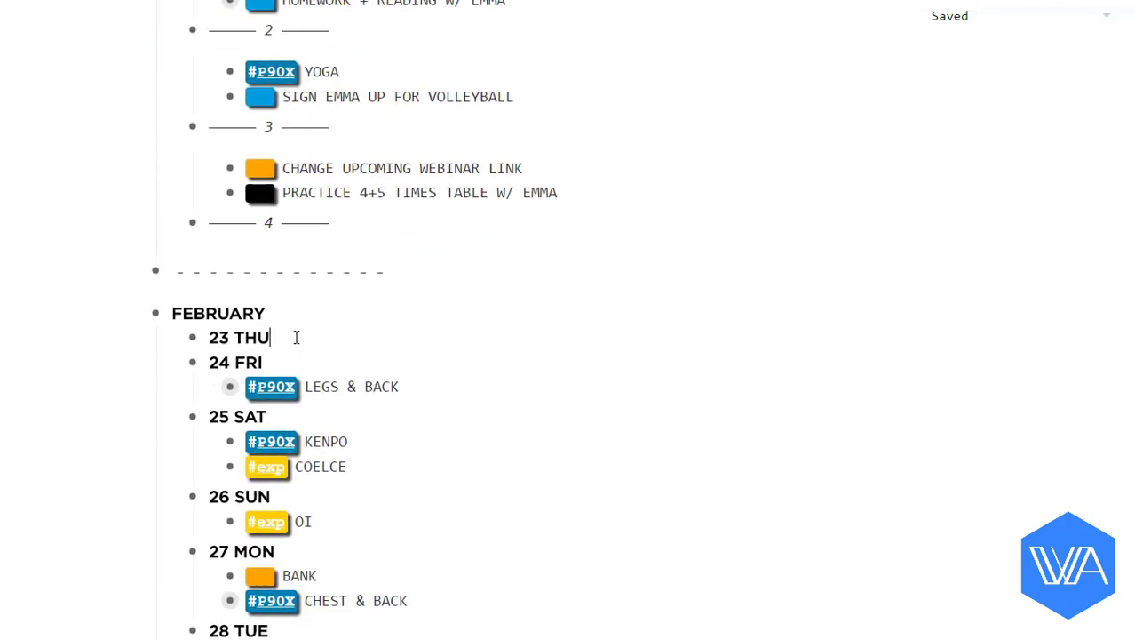
{"action": "key", "text": "ctrl+shift+BackSpace"}
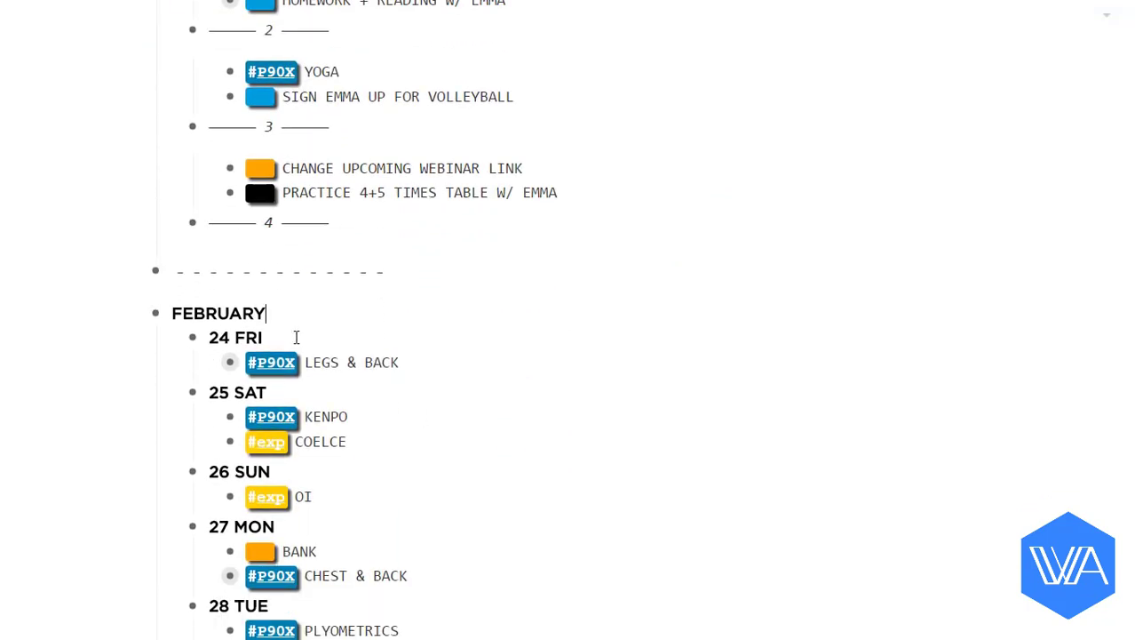
{"action": "scroll", "coordinate": [542, 255], "scroll_direction": "up", "scroll_amount": 5}
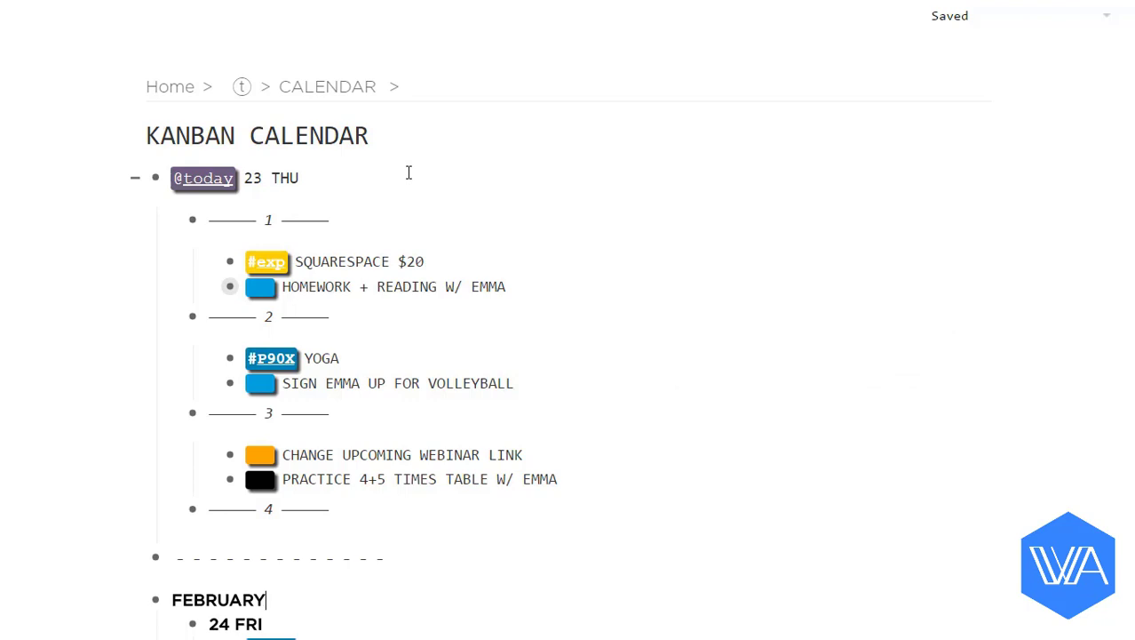
{"action": "left_click", "coordinate": [387, 261], "text": "ctrl"}
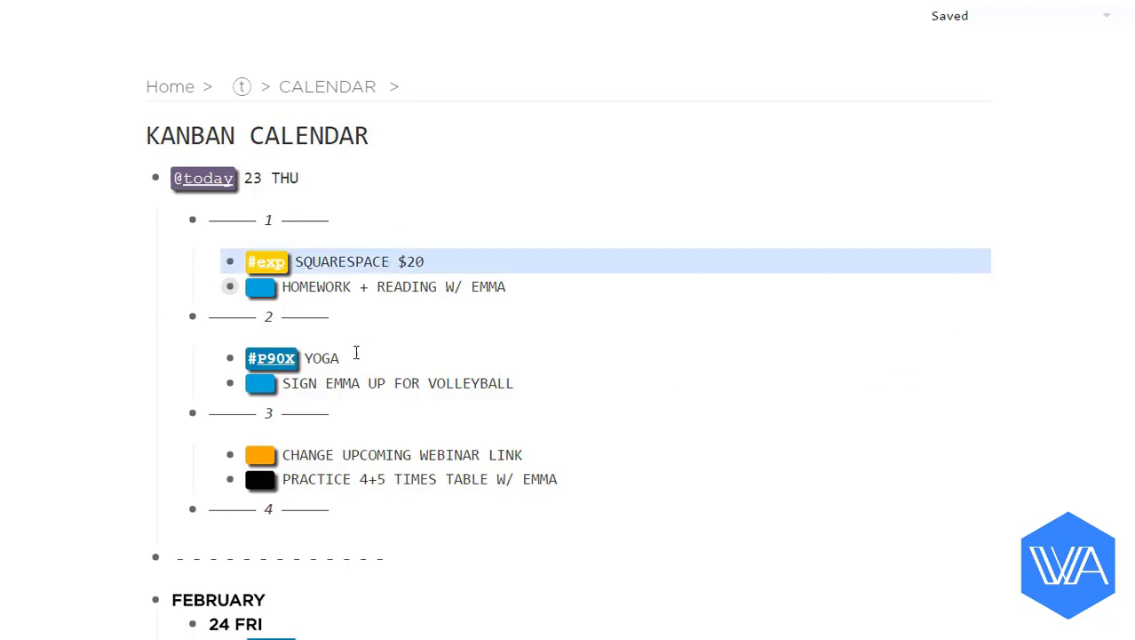
{"action": "left_click", "coordinate": [355, 357], "text": "ctrl"}
{"action": "left_click_drag", "start_coordinate": [233, 262], "coordinate": [373, 224]}
{"action": "left_click", "coordinate": [372, 229]}
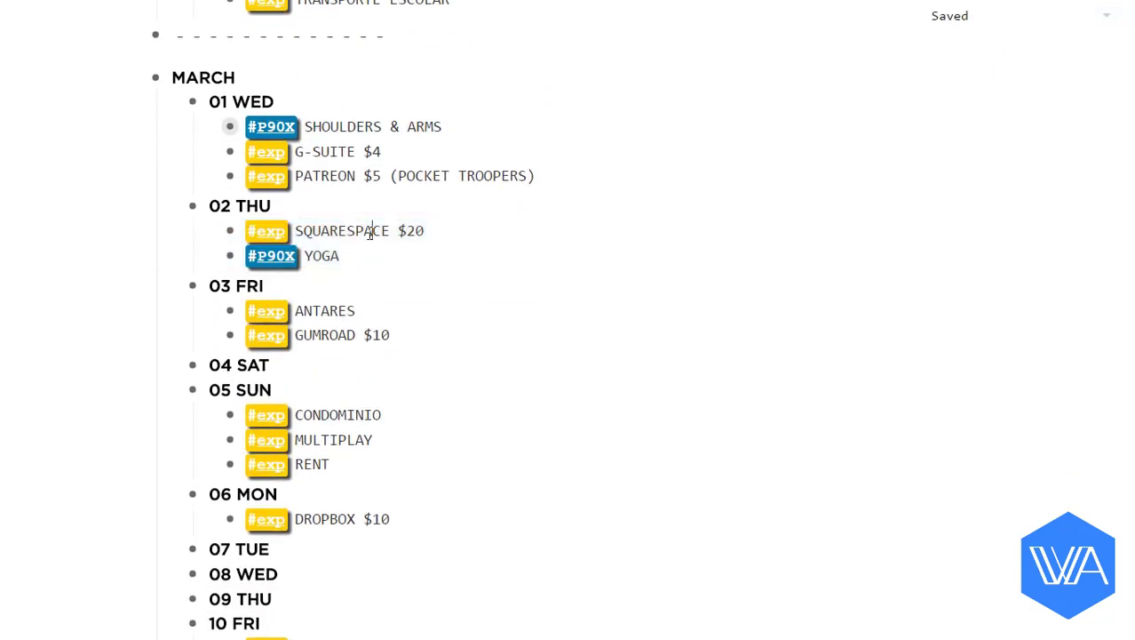
{"action": "key", "text": "ctrl+shift+Down"}
{"action": "key", "text": "ctrl+shift+Down"}
{"action": "key", "text": "ctrl+shift+Down"}
{"action": "key", "text": "ctrl+shift+Down"}
{"action": "key", "text": "ctrl+shift+Down"}
{"action": "key", "text": "ctrl+shift+Down"}
{"action": "key", "text": "ctrl+shift+Down"}
{"action": "key", "text": "ctrl+shift+Down"}
{"action": "key", "text": "ctrl+shift+Down"}
{"action": "key", "text": "ctrl+shift+Down"}
{"action": "key", "text": "ctrl+shift+Down"}
{"action": "key", "text": "ctrl+shift+Down"}
{"action": "key", "text": "ctrl+shift+Down"}
{"action": "key", "text": "ctrl+shift+Down"}
{"action": "key", "text": "ctrl+shift+Down"}
{"action": "key", "text": "ctrl+shift+Down"}
{"action": "key", "text": "ctrl+shift+Down"}
{"action": "key", "text": "ctrl+shift+Down"}
{"action": "key", "text": "ctrl+shift+Down"}
{"action": "key", "text": "ctrl+shift+Down"}
{"action": "key", "text": "ctrl+shift+Down"}
{"action": "key", "text": "ctrl+shift+Down"}
{"action": "key", "text": "ctrl+shift+Down"}
{"action": "key", "text": "ctrl+shift+Down"}
{"action": "key", "text": "ctrl+shift+Down"}
{"action": "key", "text": "ctrl+shift+Down"}
{"action": "key", "text": "ctrl+shift+Down"}
{"action": "key", "text": "ctrl+shift+Down"}
{"action": "key", "text": "ctrl+shift+Down"}
{"action": "key", "text": "ctrl+shift+Down"}
{"action": "key", "text": "ctrl+shift+Down"}
{"action": "key", "text": "ctrl+shift+Down"}
{"action": "key", "text": "ctrl+shift+Down"}
{"action": "key", "text": "ctrl+shift+Down"}
{"action": "key", "text": "ctrl+shift+Down"}
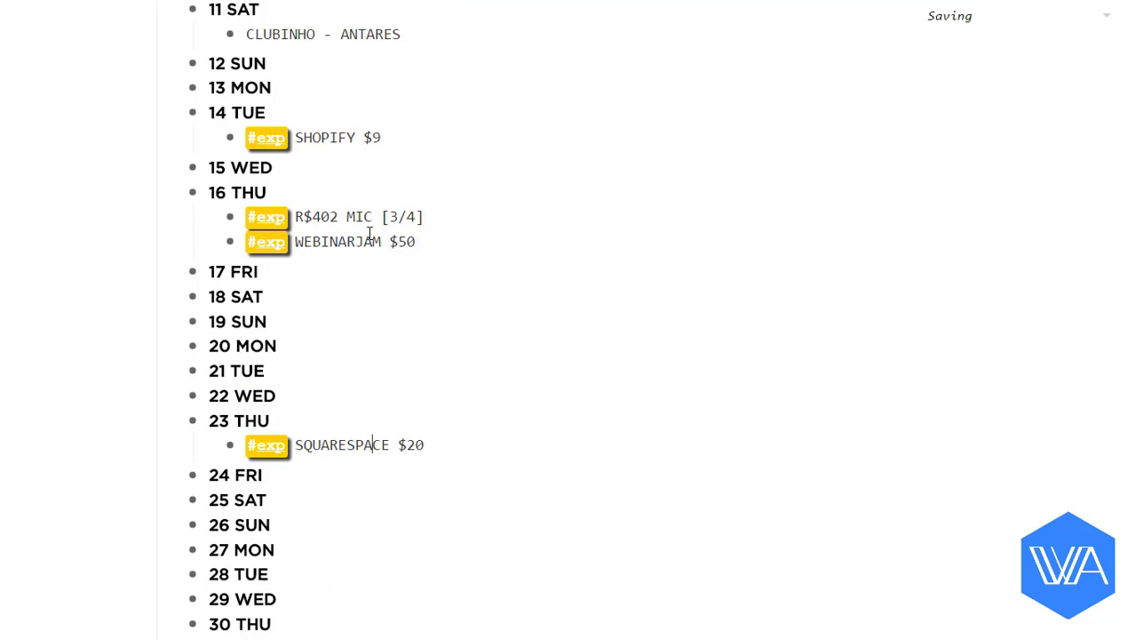
{"action": "scroll", "coordinate": [370, 233], "scroll_direction": "up", "scroll_amount": 15}
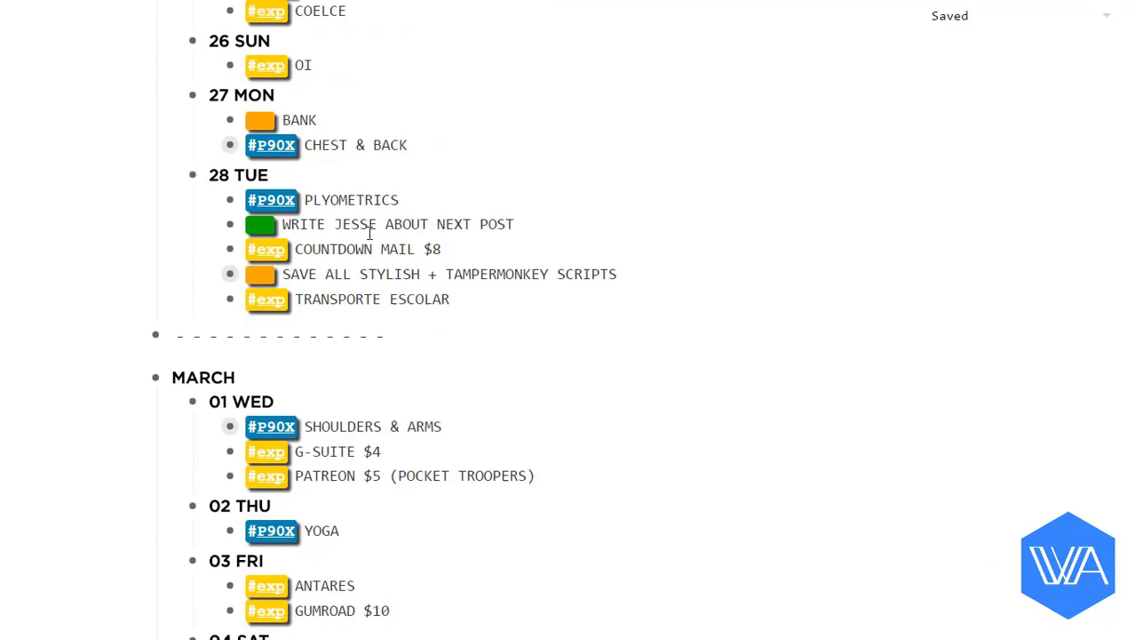
{"action": "scroll", "coordinate": [370, 232], "scroll_direction": "up", "scroll_amount": 4}
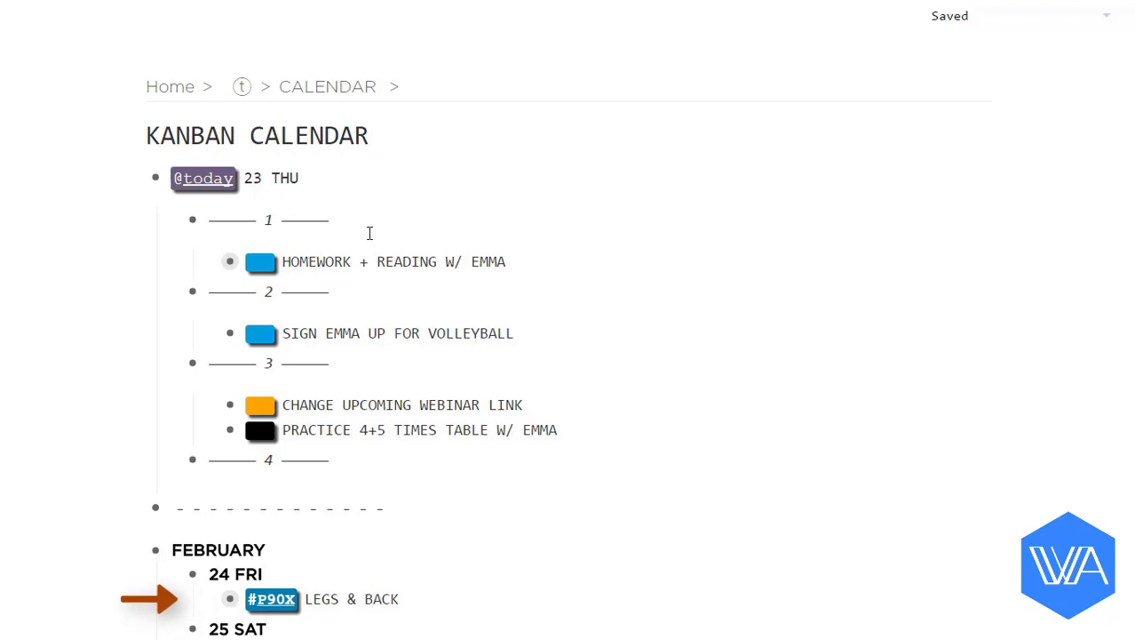
- Filter the calendar by #P90X, clear it, then filter by #exp and scroll the results
{"action": "left_click", "coordinate": [277, 603]}
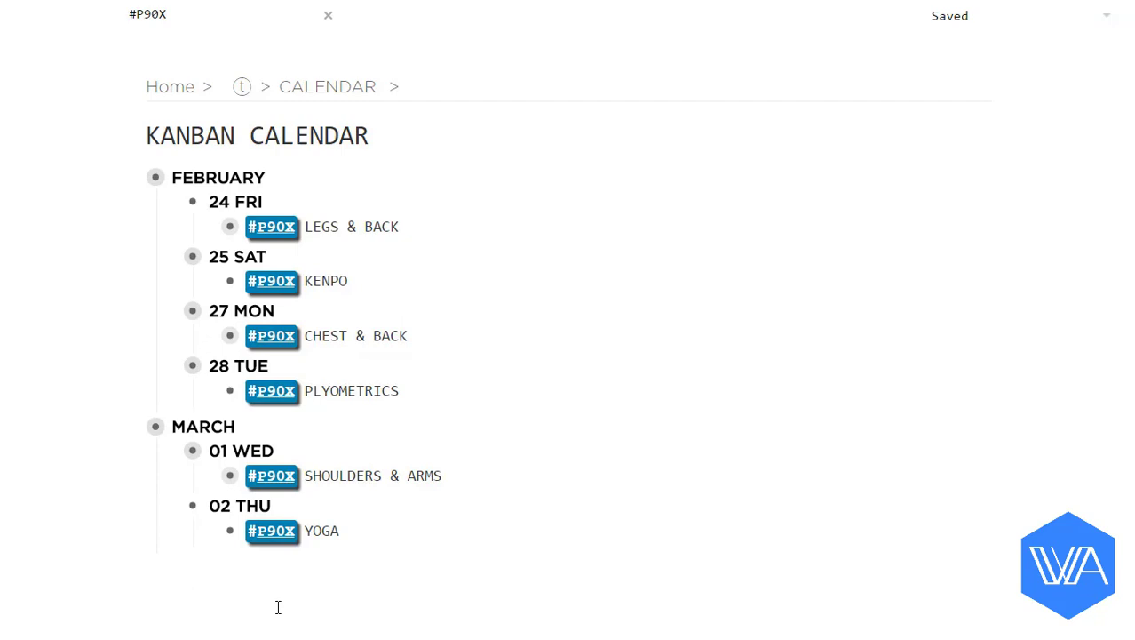
{"action": "left_click", "coordinate": [271, 532]}
{"action": "scroll", "coordinate": [272, 533], "scroll_direction": "down", "scroll_amount": 3}
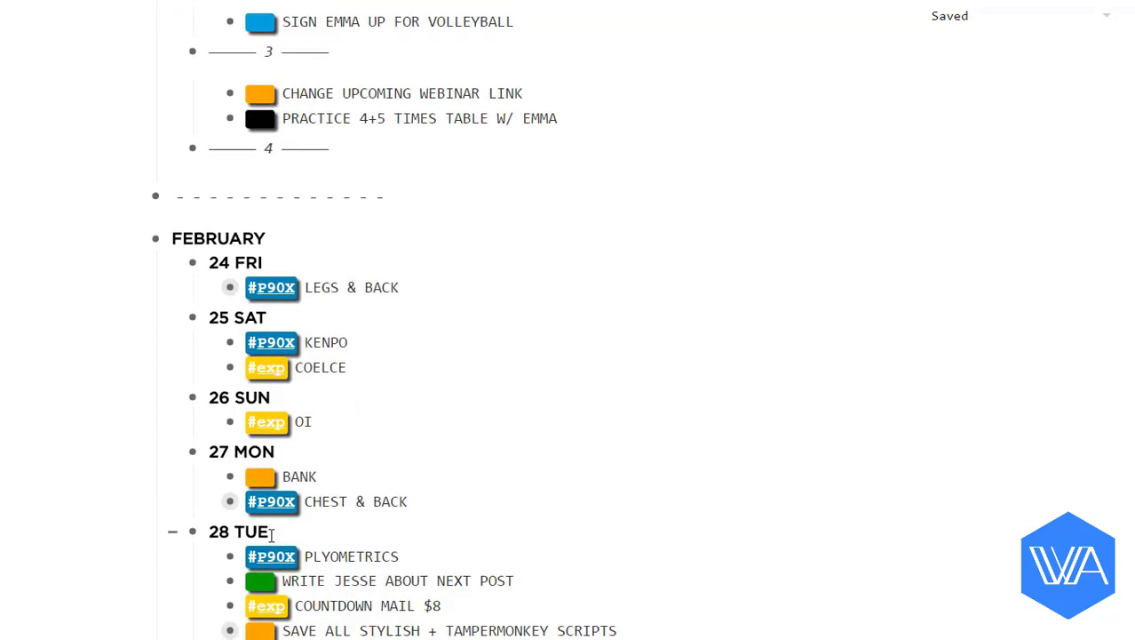
{"action": "left_click", "coordinate": [275, 369]}
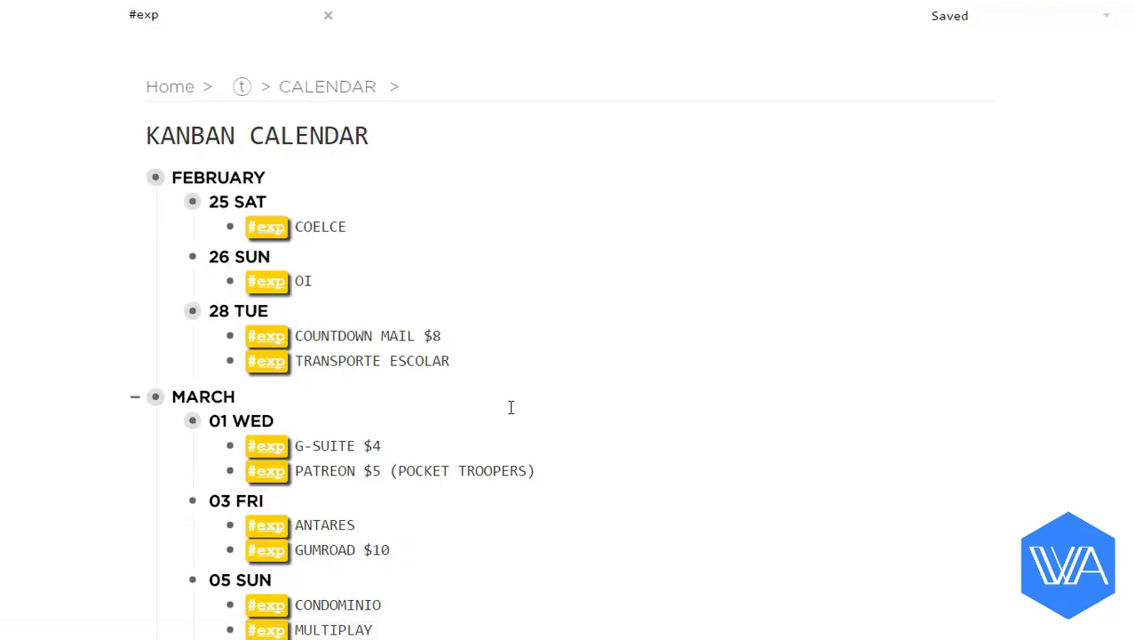
{"action": "scroll", "coordinate": [511, 406], "scroll_direction": "down", "scroll_amount": 6}
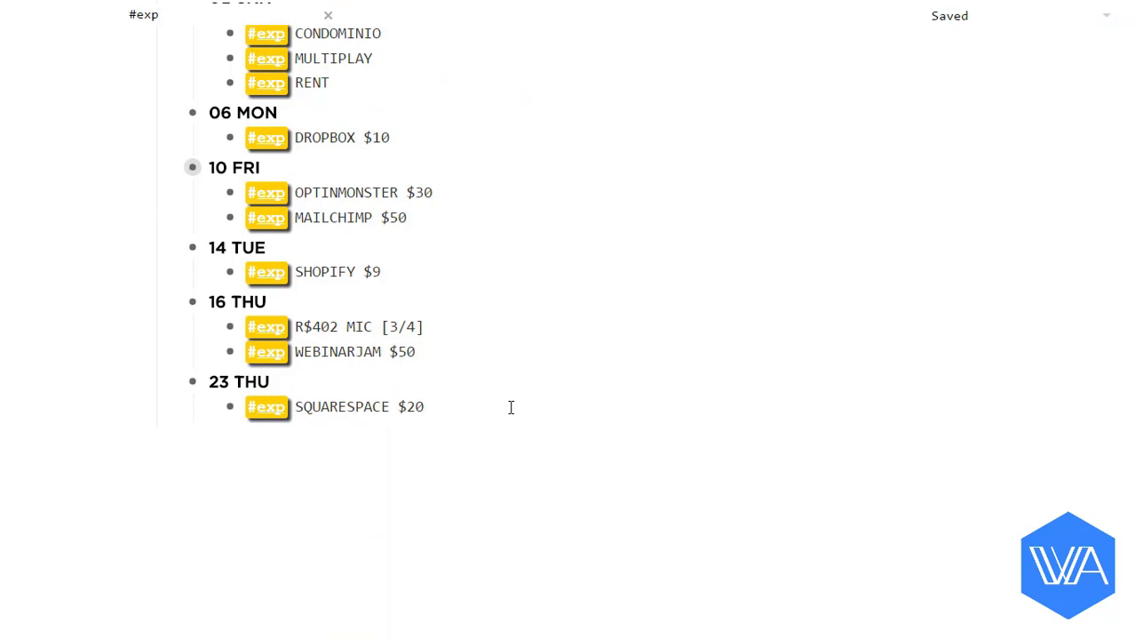
{"action": "scroll", "coordinate": [510, 407], "scroll_direction": "up", "scroll_amount": 3}
{"action": "scroll", "coordinate": [511, 407], "scroll_direction": "up", "scroll_amount": 3}
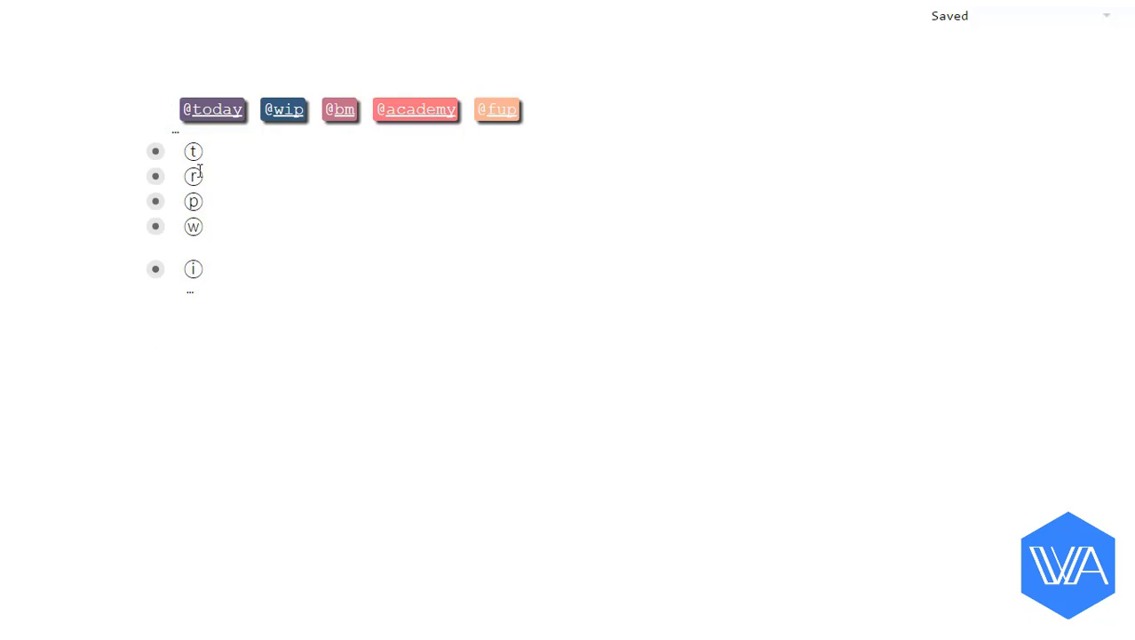
{"action": "left_click_drag", "start_coordinate": [219, 116], "coordinate": [220, 113]}
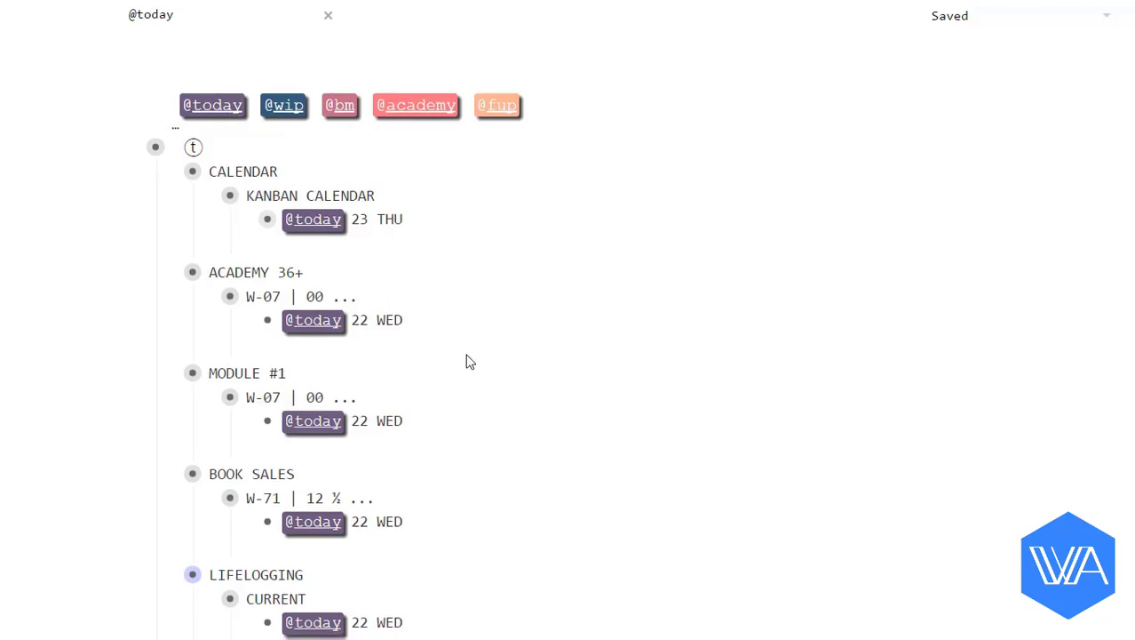
{"action": "scroll", "coordinate": [469, 359], "scroll_direction": "down", "scroll_amount": 5}
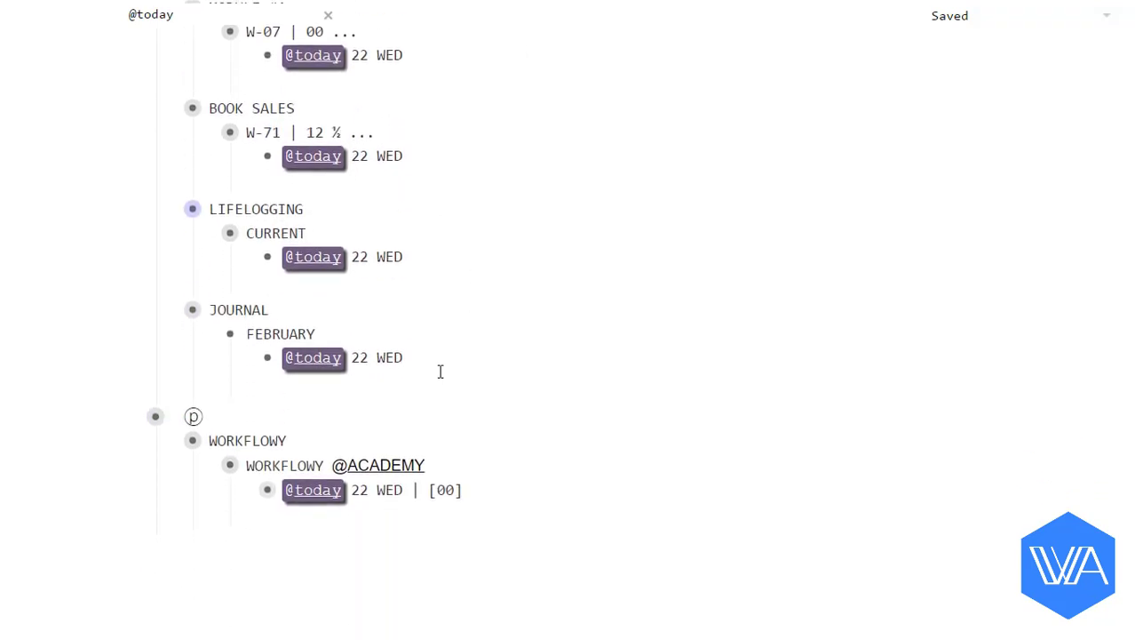
{"action": "left_click", "coordinate": [268, 492]}
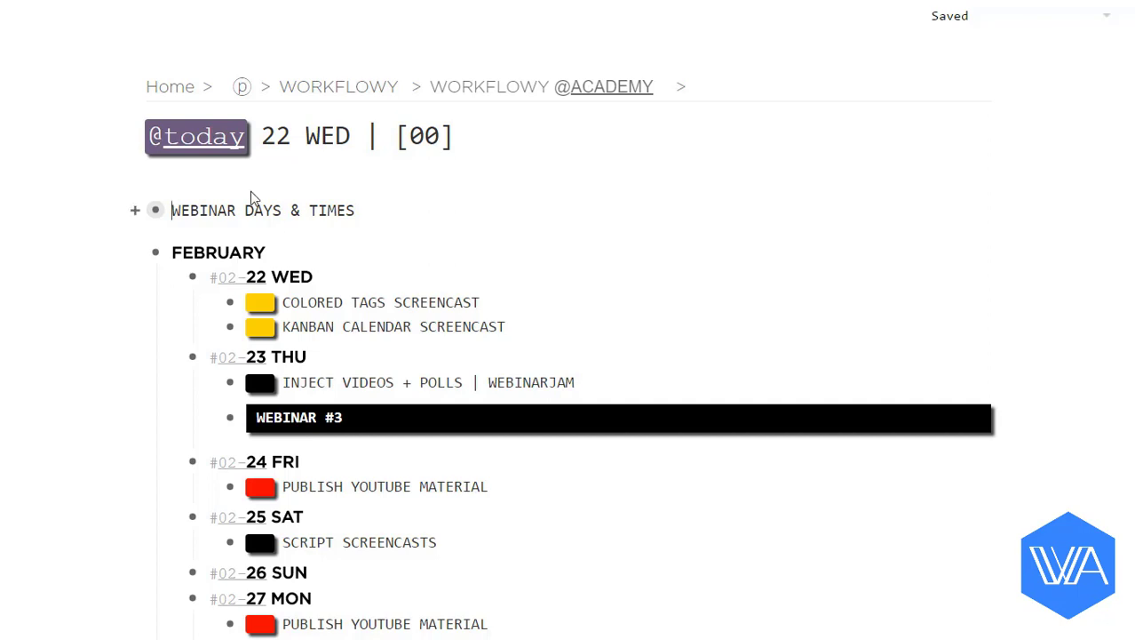
{"action": "left_click", "coordinate": [174, 88]}
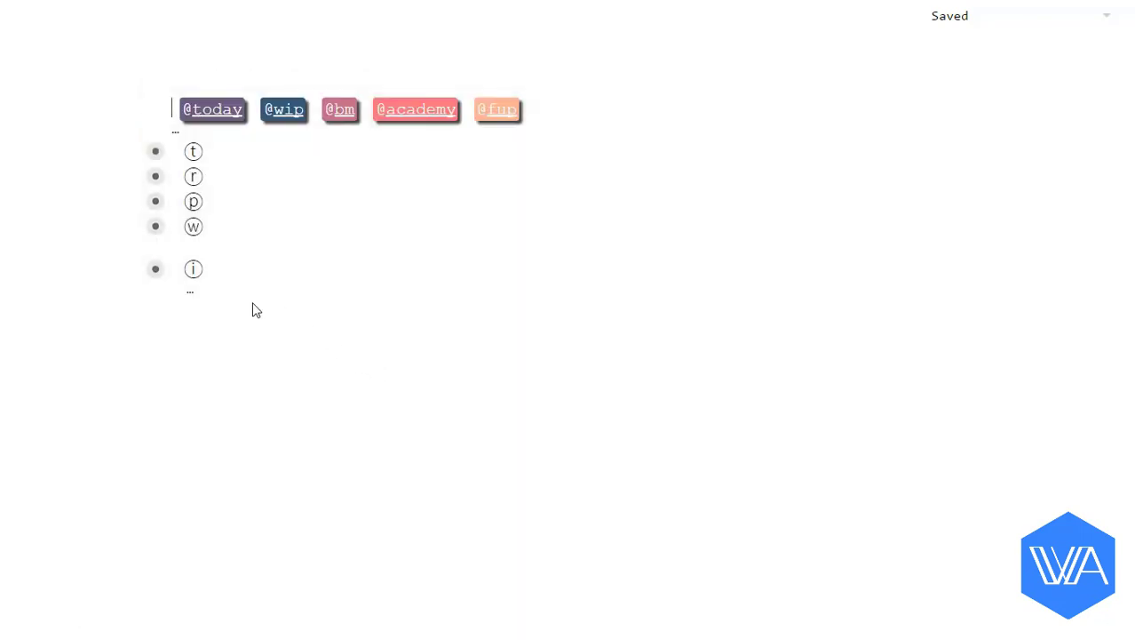
- Expand the date-tag index, filter by #02-28, and expand both 28 TUE entries
{"action": "left_click", "coordinate": [191, 288]}
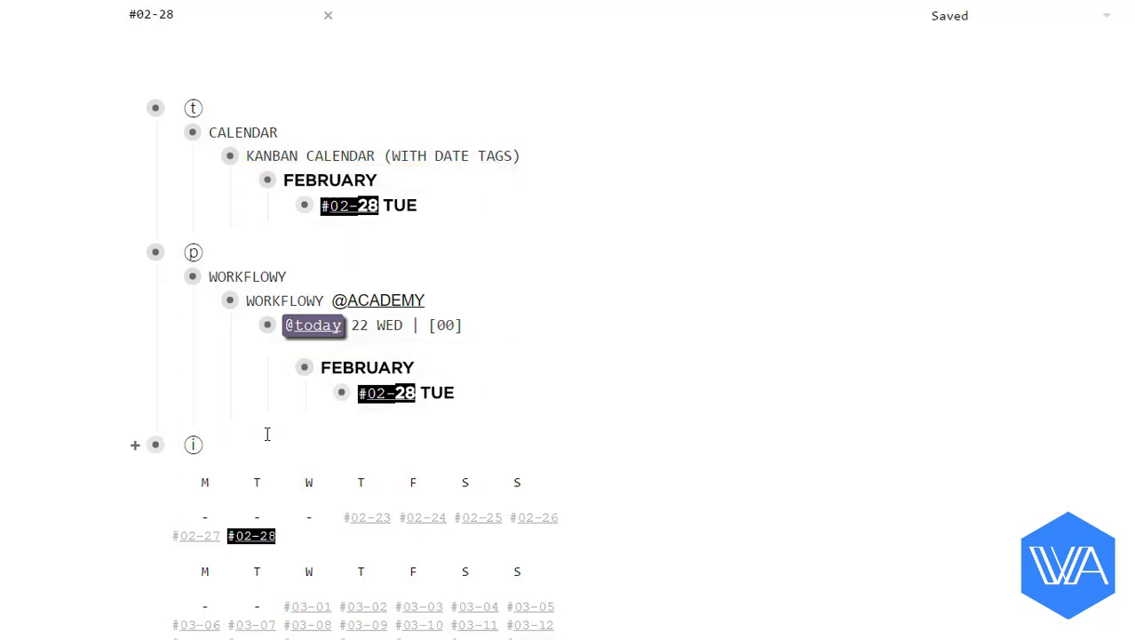
{"action": "mouse_move", "coordinate": [276, 218]}
{"action": "left_click", "coordinate": [284, 210]}
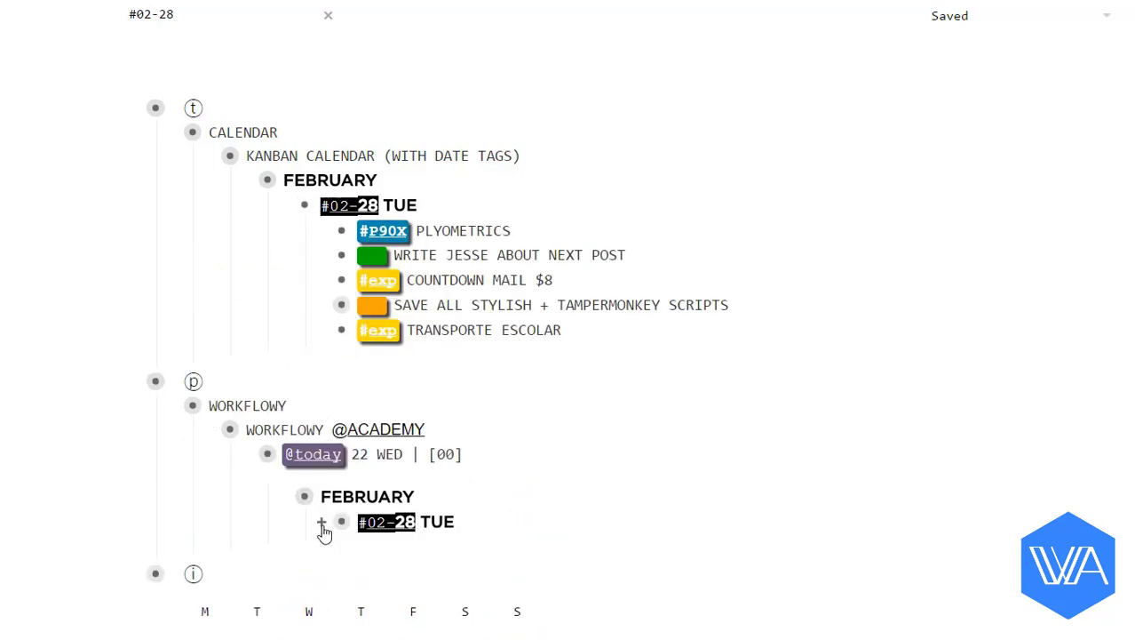
{"action": "left_click", "coordinate": [323, 525]}
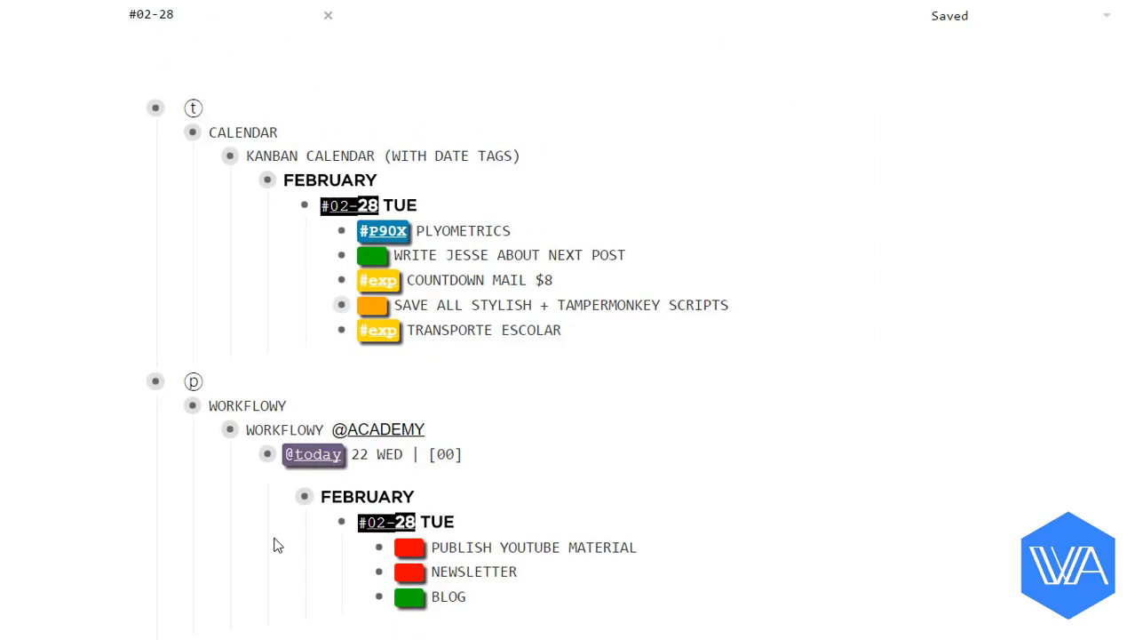
- Postpone the volleyball sign-up, times-table and webinar-link tasks from 23 THU to 07 TUE in March
{"action": "left_click", "coordinate": [230, 157]}
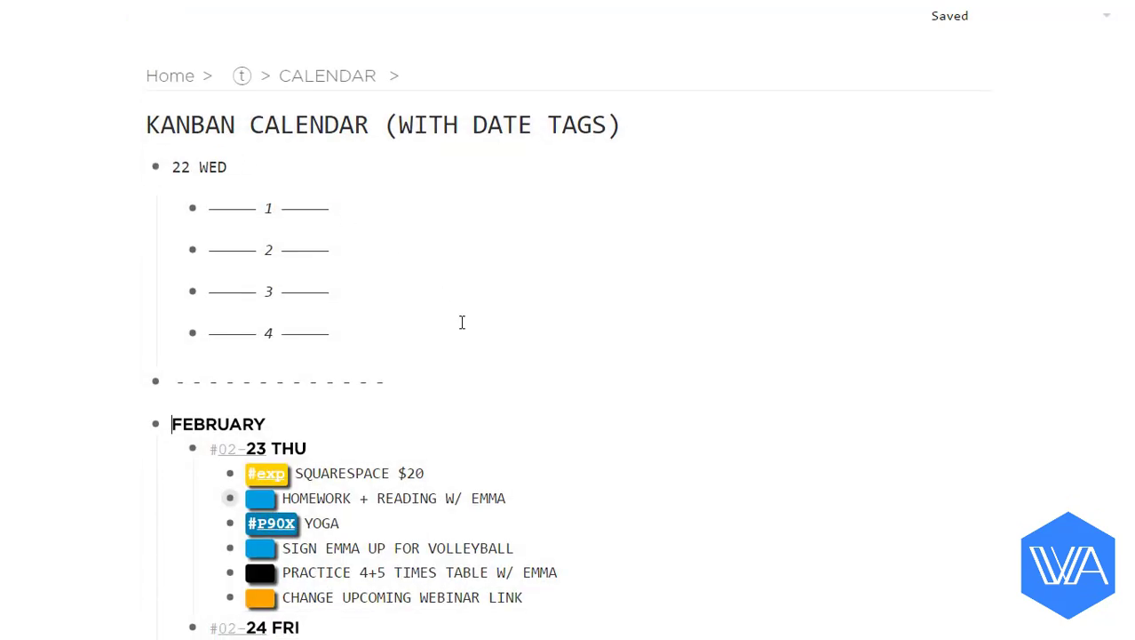
{"action": "scroll", "coordinate": [461, 322], "scroll_direction": "down", "scroll_amount": 5}
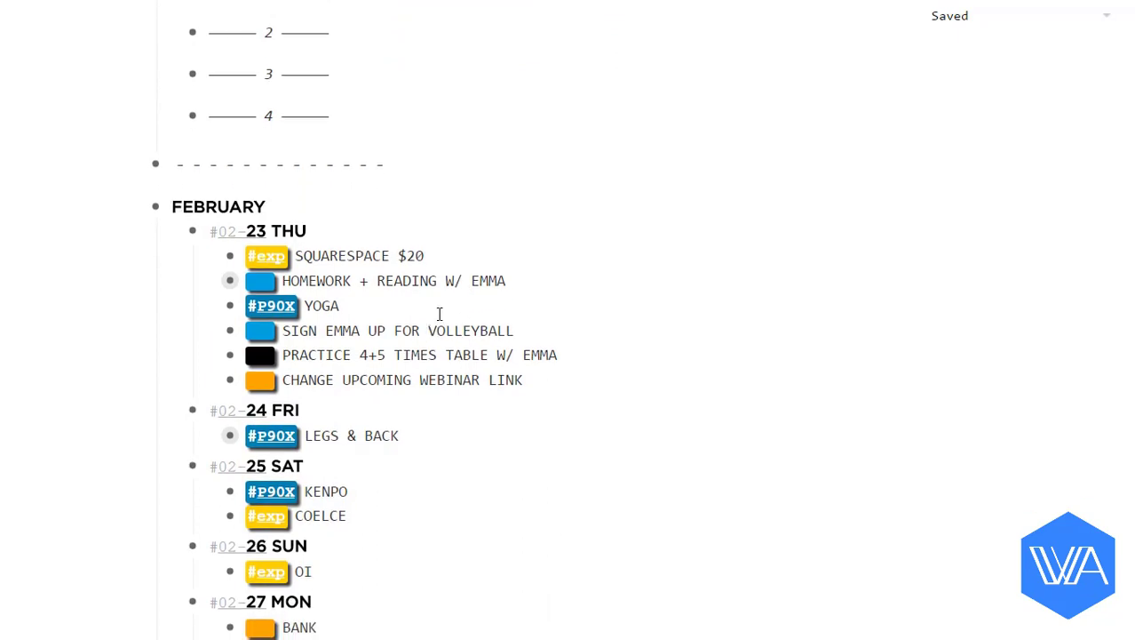
{"action": "left_click_drag", "start_coordinate": [413, 325], "coordinate": [380, 380]}
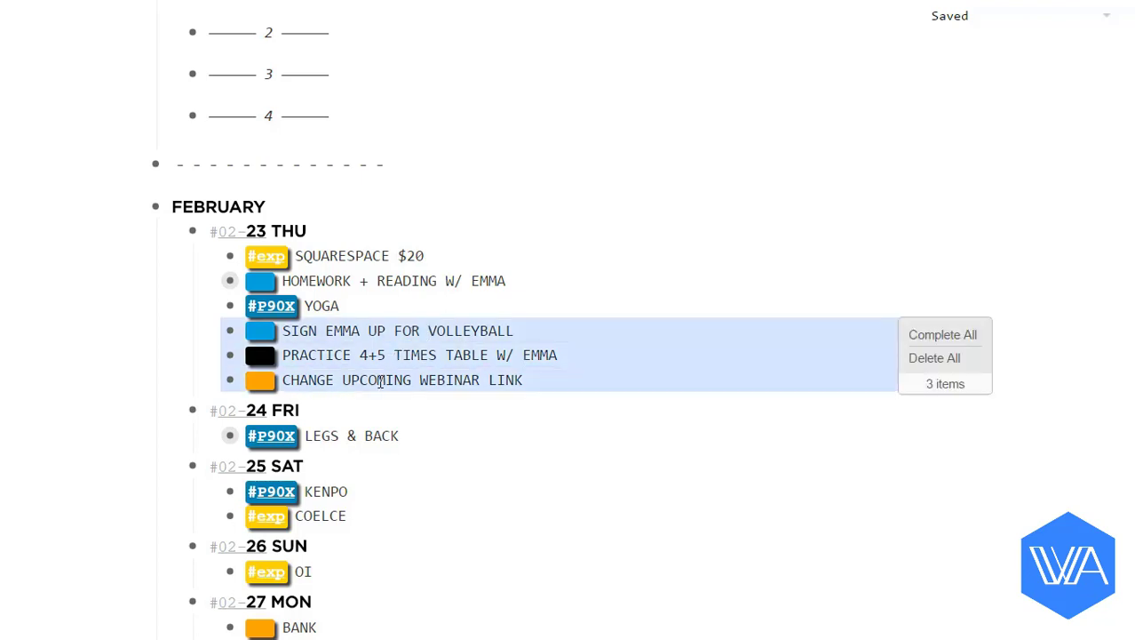
{"action": "key", "text": "ctrl+shift+Down"}
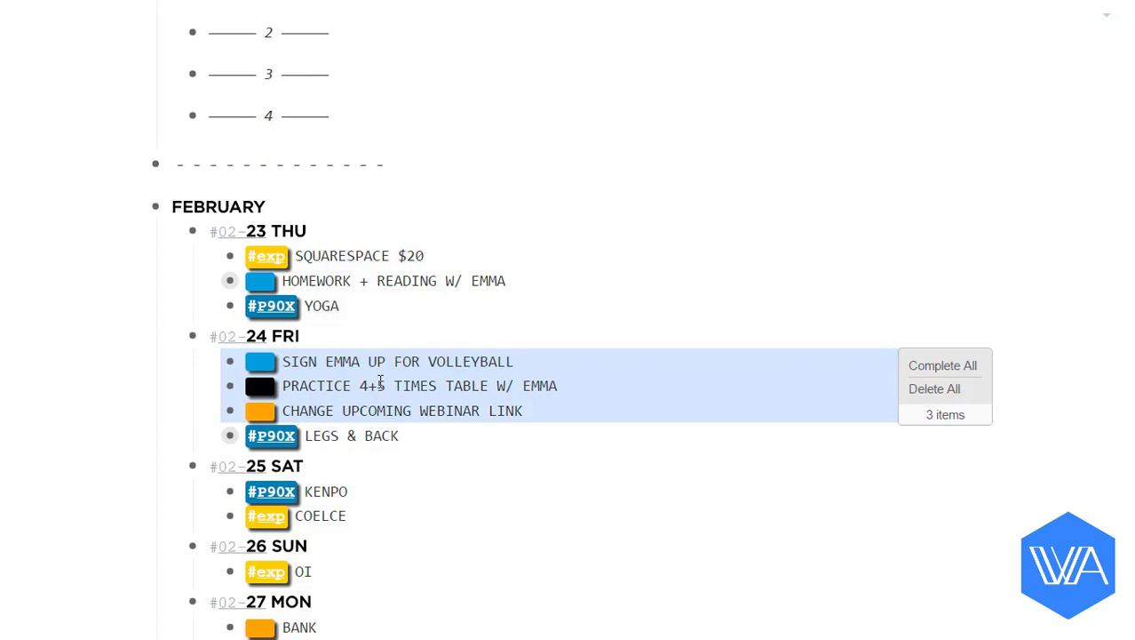
{"action": "key", "text": "ctrl+shift+Down"}
{"action": "key", "text": "ctrl+shift+Down"}
{"action": "key", "text": "ctrl+shift+Down"}
{"action": "key", "text": "ctrl+shift+Down"}
{"action": "key", "text": "ctrl+shift+Down"}
{"action": "key", "text": "ctrl+shift+Down"}
{"action": "key", "text": "ctrl+shift+Down"}
{"action": "key", "text": "ctrl+shift+Down"}
{"action": "key", "text": "ctrl+shift+Down"}
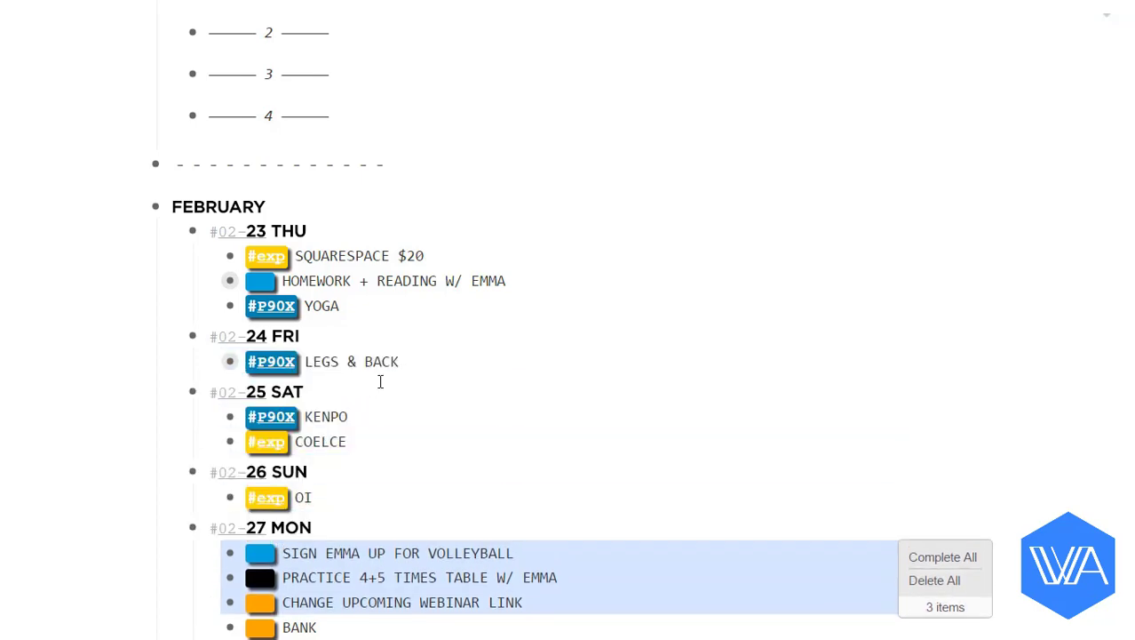
{"action": "key", "text": "ctrl+shift+Down"}
{"action": "key", "text": "ctrl+shift+Down"}
{"action": "key", "text": "ctrl+shift+Down"}
{"action": "key", "text": "ctrl+shift+Down"}
{"action": "key", "text": "ctrl+shift+Down"}
{"action": "key", "text": "ctrl+shift+Down"}
{"action": "key", "text": "ctrl+shift+Down"}
{"action": "key", "text": "ctrl+shift+Down"}
{"action": "key", "text": "ctrl+shift+Down"}
{"action": "key", "text": "ctrl+shift+Down"}
{"action": "key", "text": "ctrl+shift+Down"}
{"action": "key", "text": "ctrl+shift+Down"}
{"action": "key", "text": "ctrl+shift+Down"}
{"action": "key", "text": "ctrl+shift+Down"}
{"action": "key", "text": "ctrl+shift+Down"}
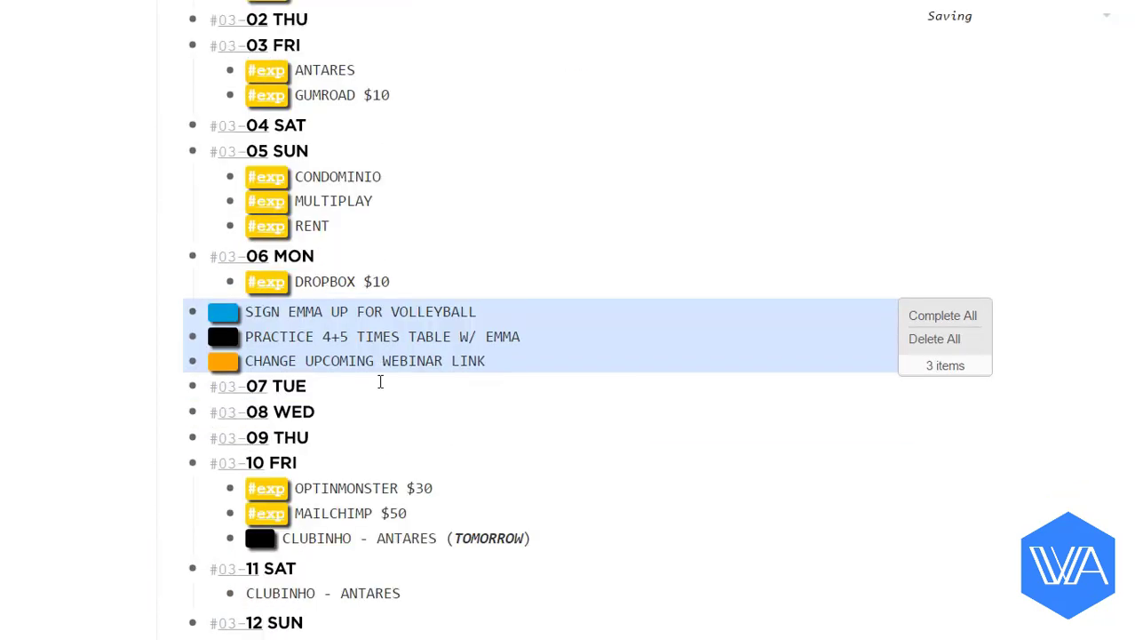
{"action": "key", "text": "Tab"}
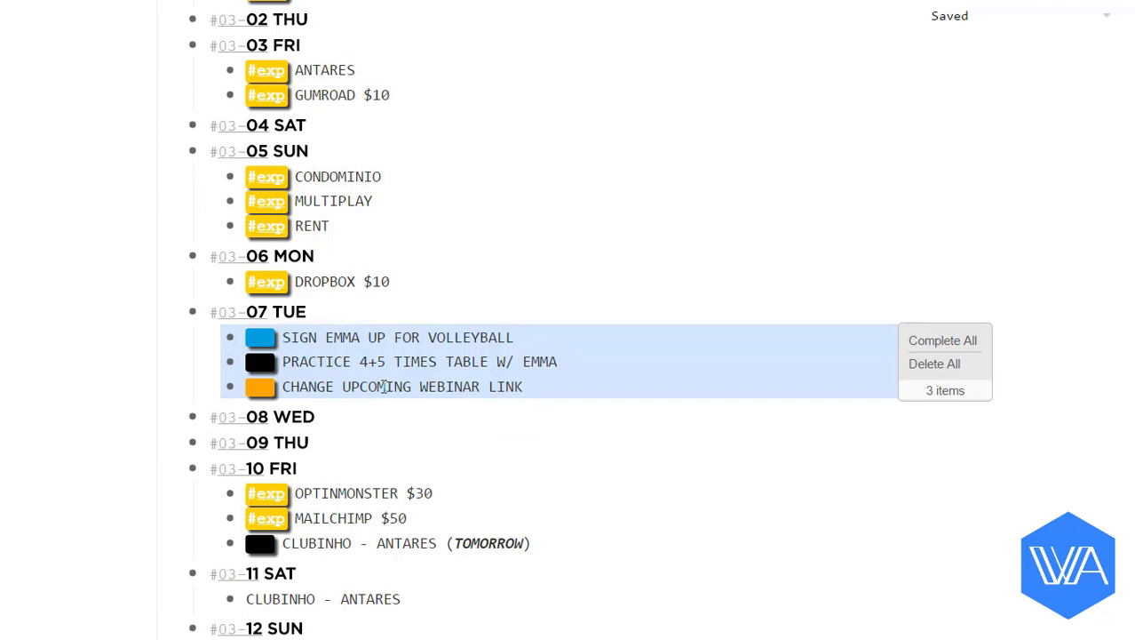
{"action": "left_click", "coordinate": [404, 388]}
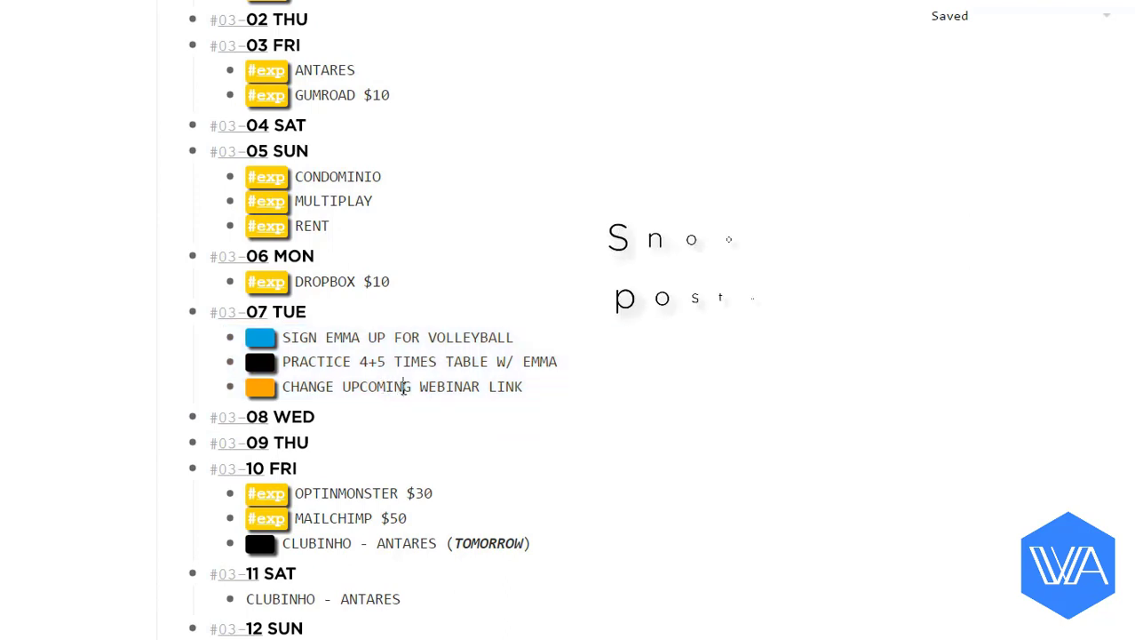